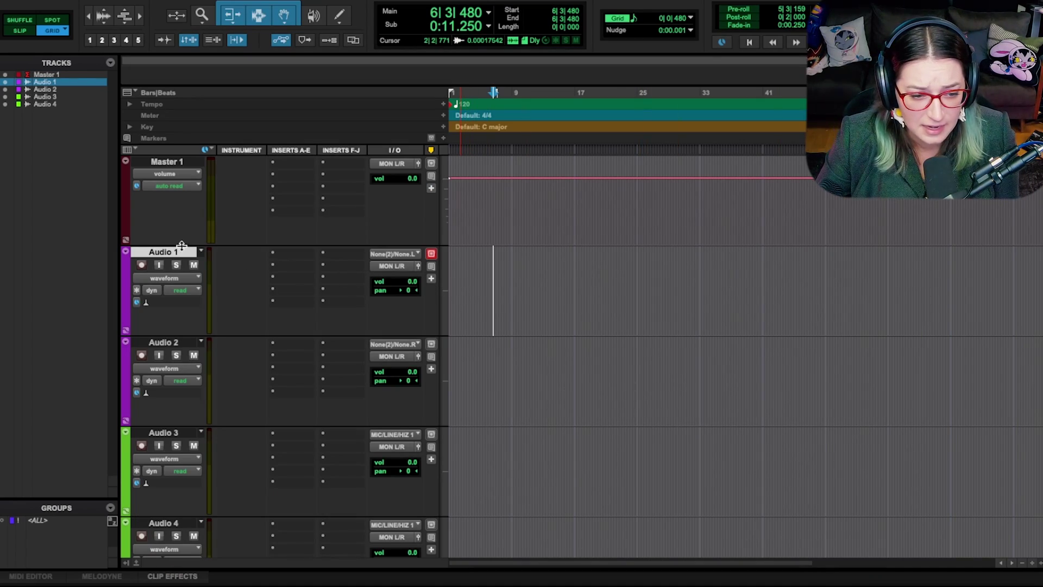
# Rename the Audio 1 and Audio 2 tracks to TM80 and TM82
pyautogui.doubleClick(164, 253)
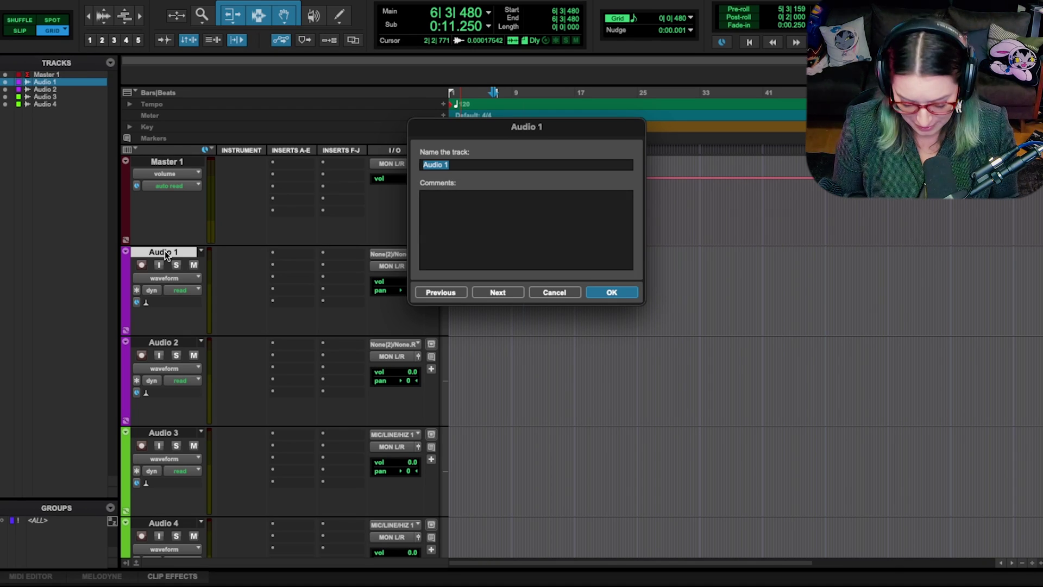
pyautogui.write('TM80')
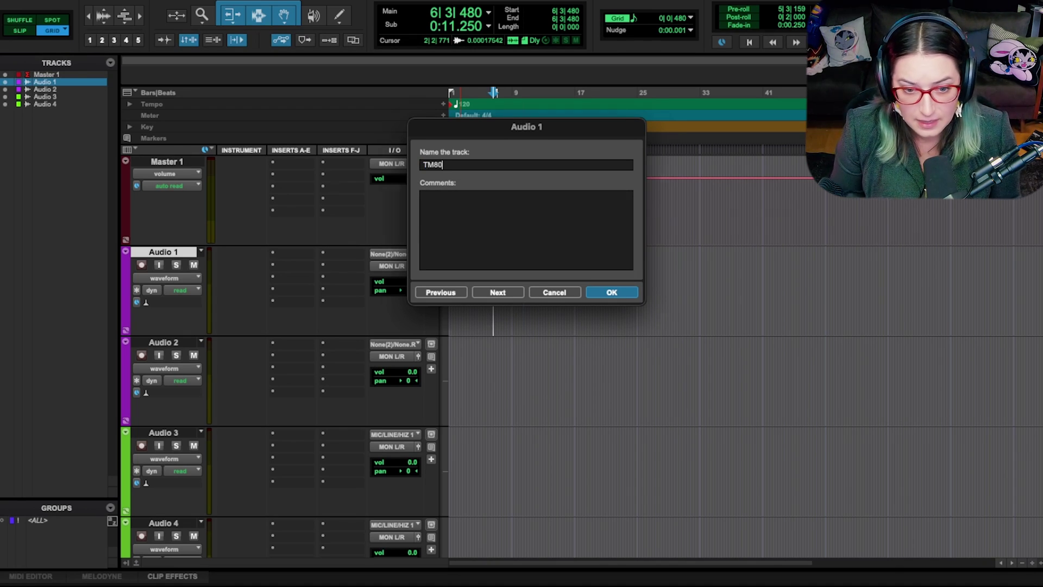
pyautogui.press('Return')
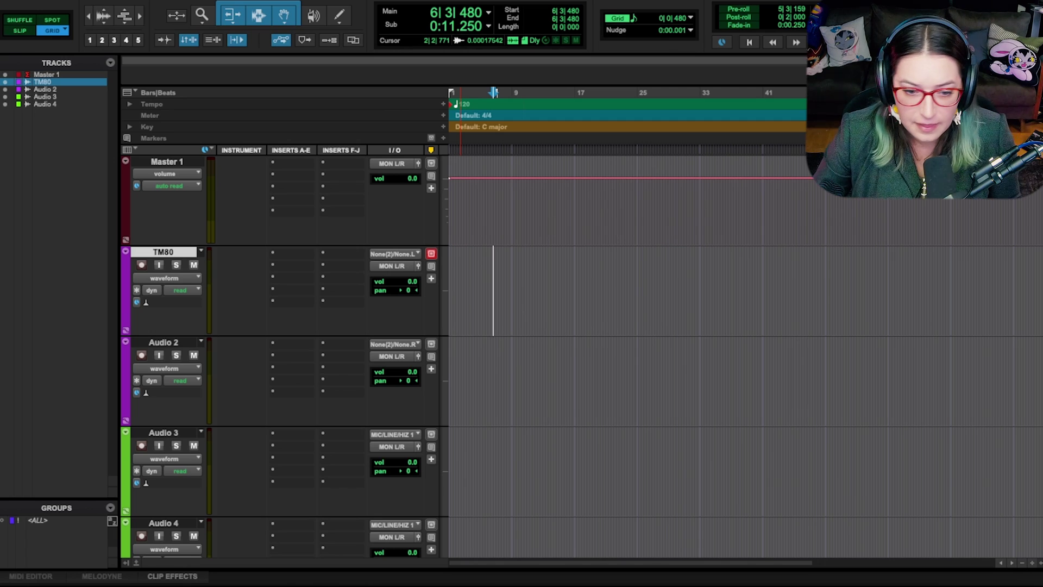
pyautogui.doubleClick(171, 344)
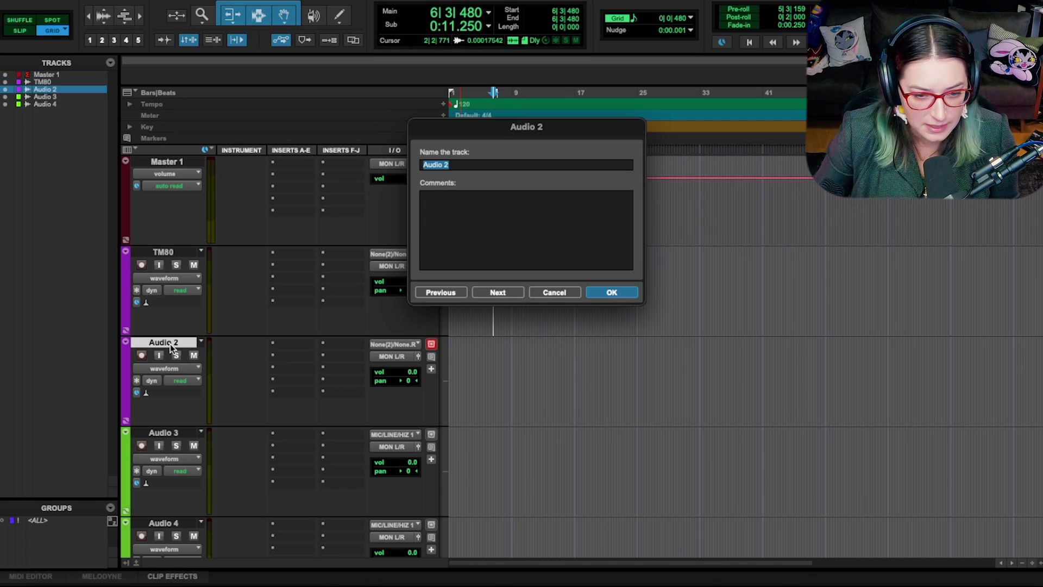
pyautogui.write('TM')
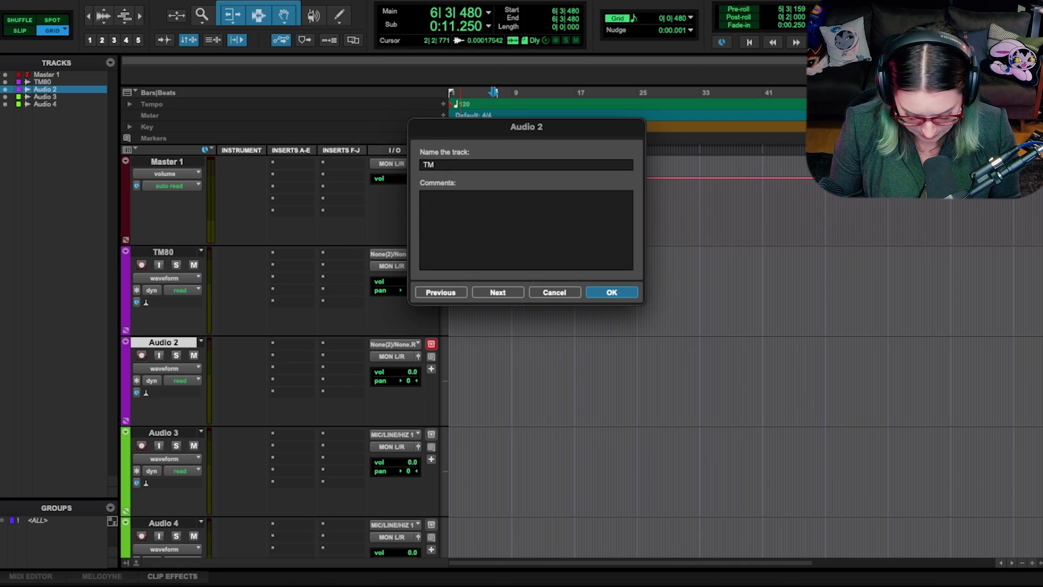
pyautogui.write('82')
pyautogui.press('Return')
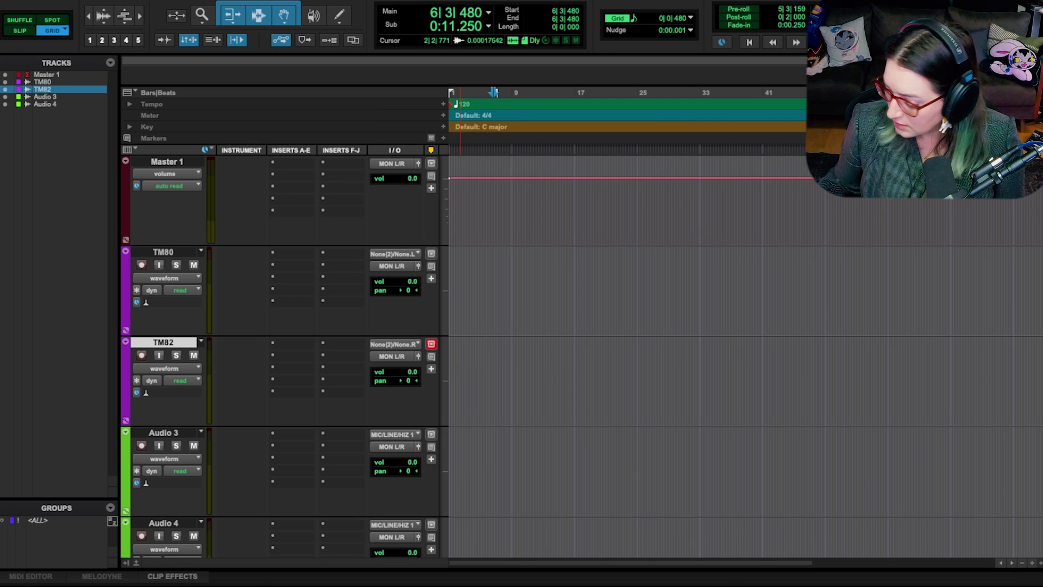
# Set TM80's input to LINE 5 and TM82's to LINE 6, then select both tracks
pyautogui.click(407, 255)
pyautogui.moveTo(412, 255)
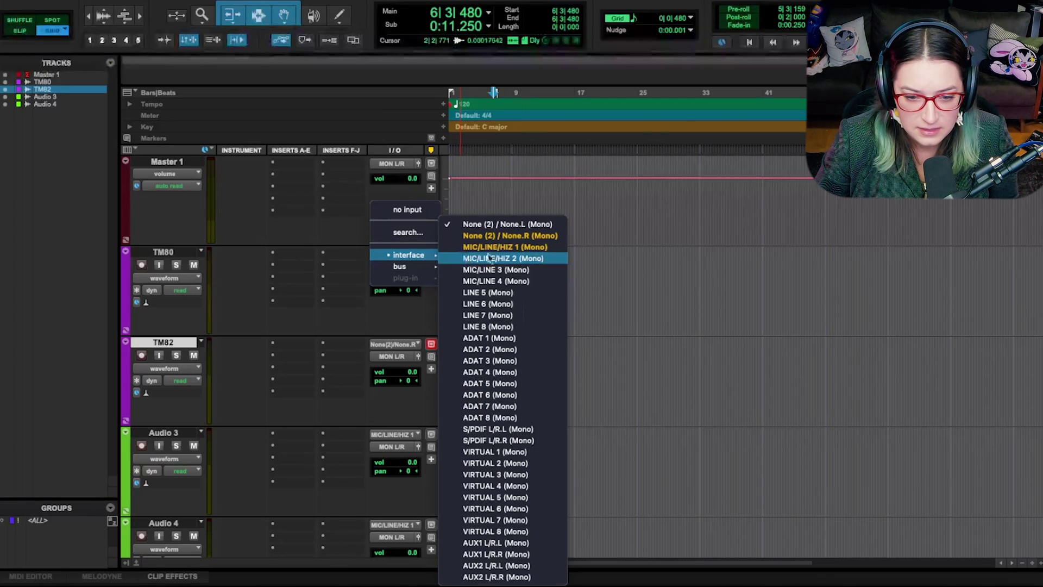
pyautogui.click(519, 292)
pyautogui.click(395, 342)
pyautogui.moveTo(407, 346)
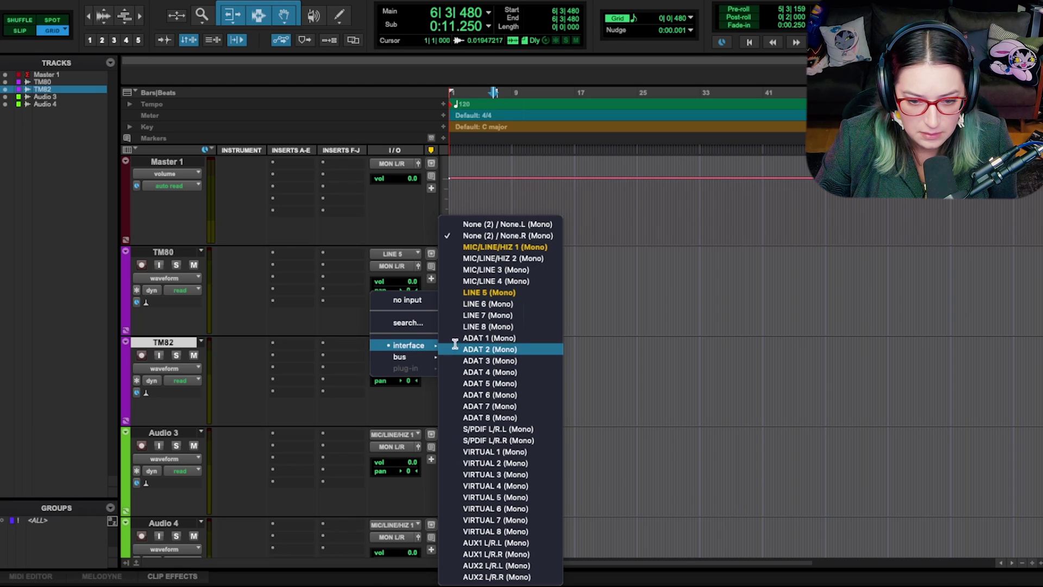
pyautogui.click(489, 304)
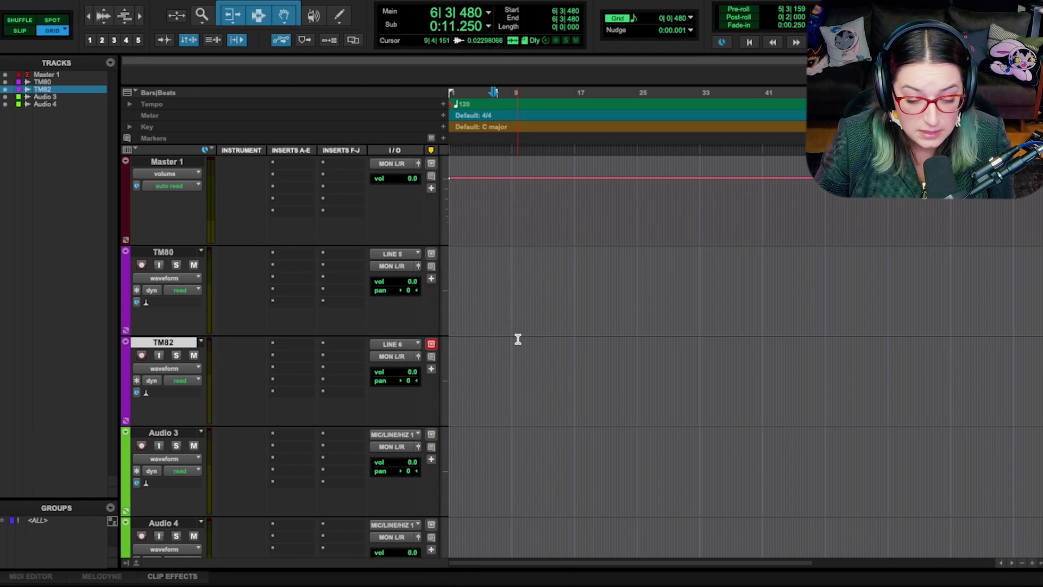
pyautogui.click(171, 252)
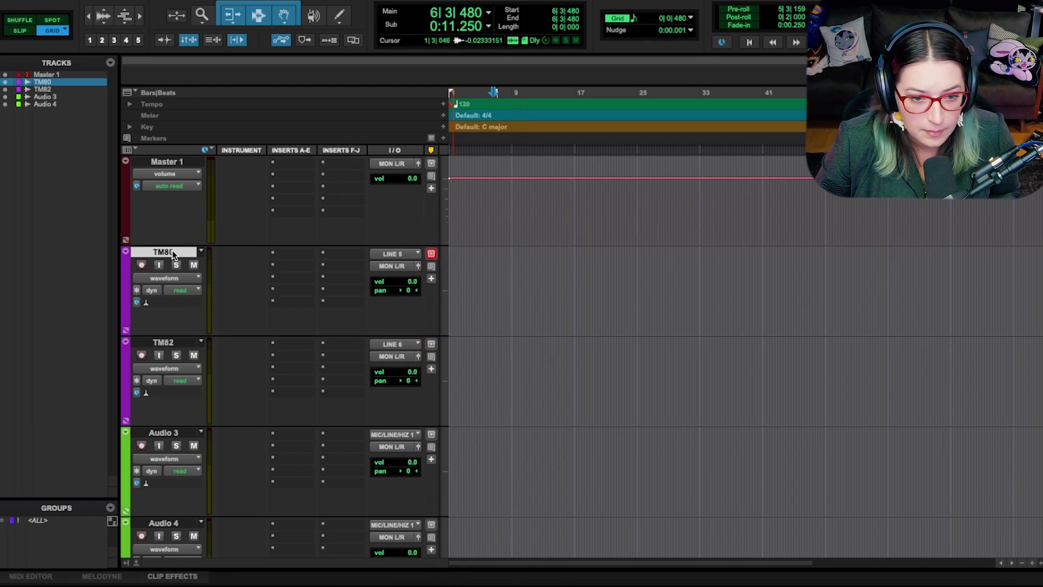
pyautogui.click(172, 342)
# Rename the Audio 3 track to Drums and the Audio 4 track to Bass
pyautogui.scroll(-4, 178, 344)
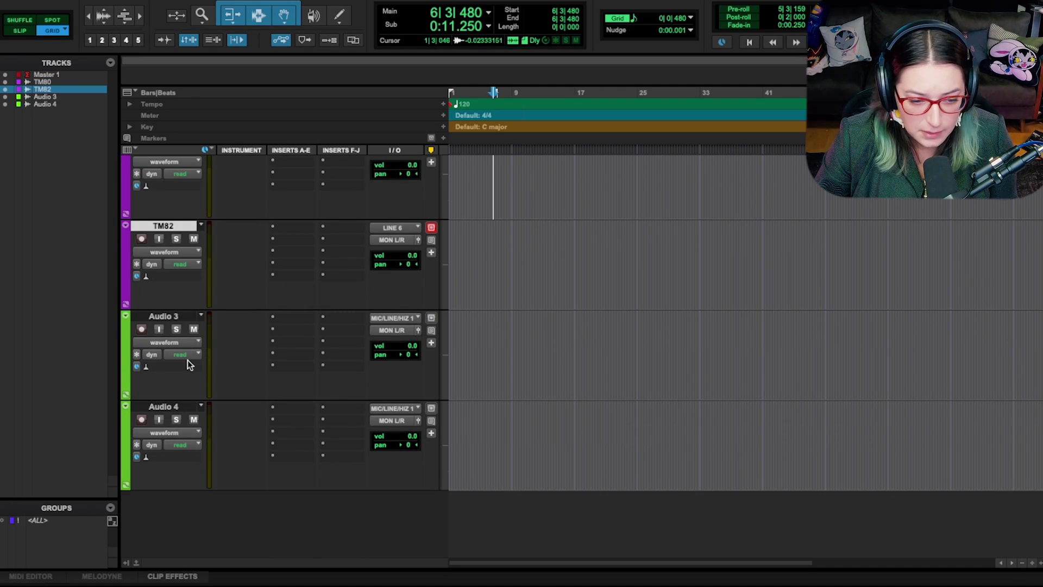
pyautogui.doubleClick(172, 317)
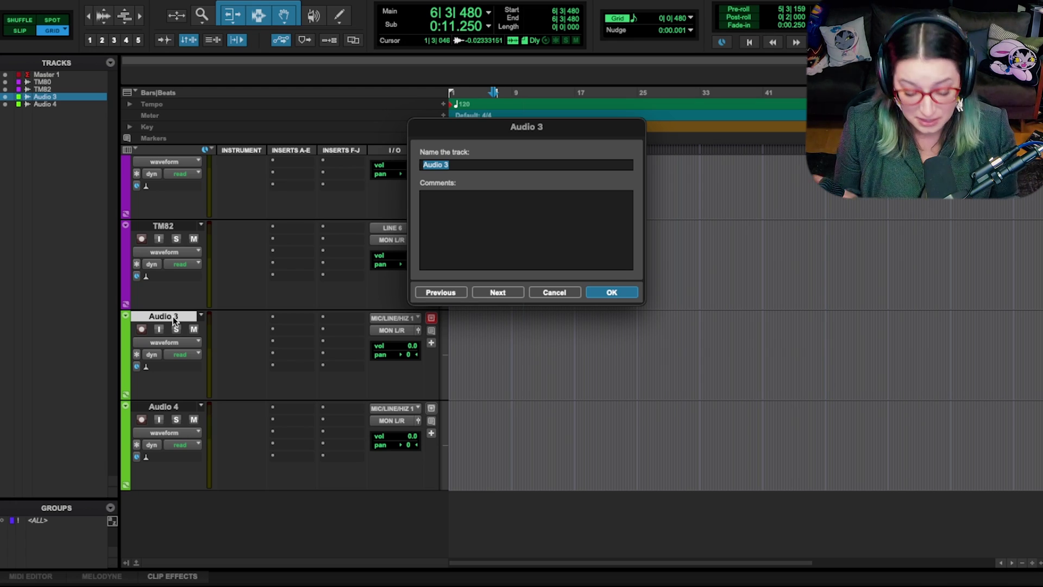
pyautogui.write('Drums')
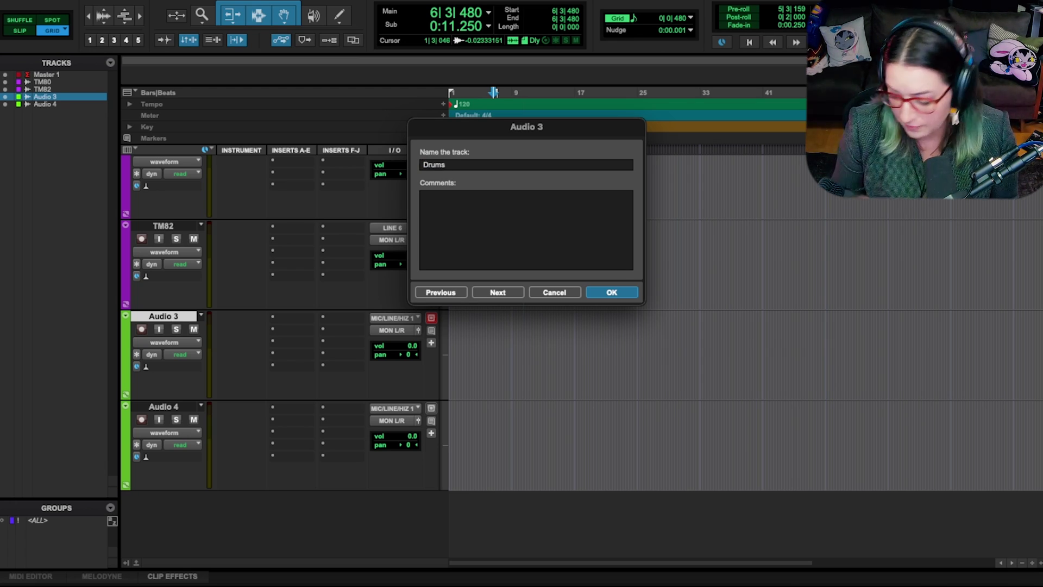
pyautogui.press('Return')
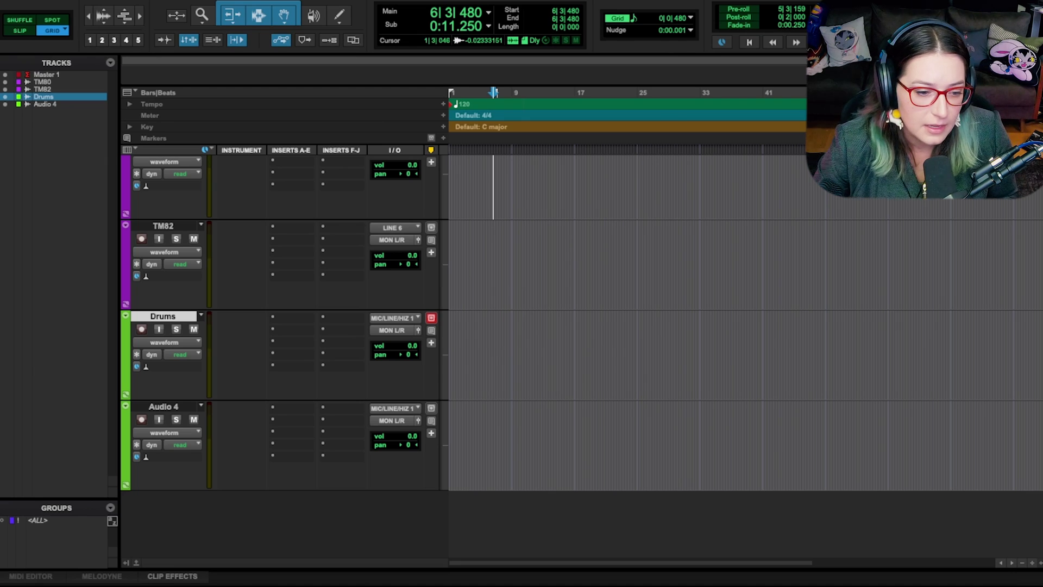
pyautogui.doubleClick(165, 407)
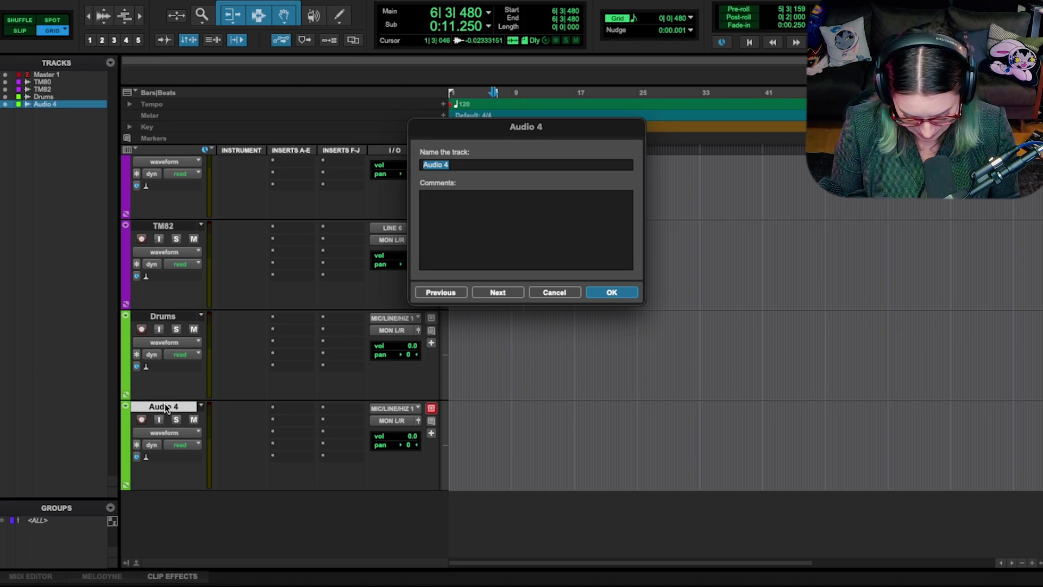
pyautogui.write('Bass')
pyautogui.press('Return')
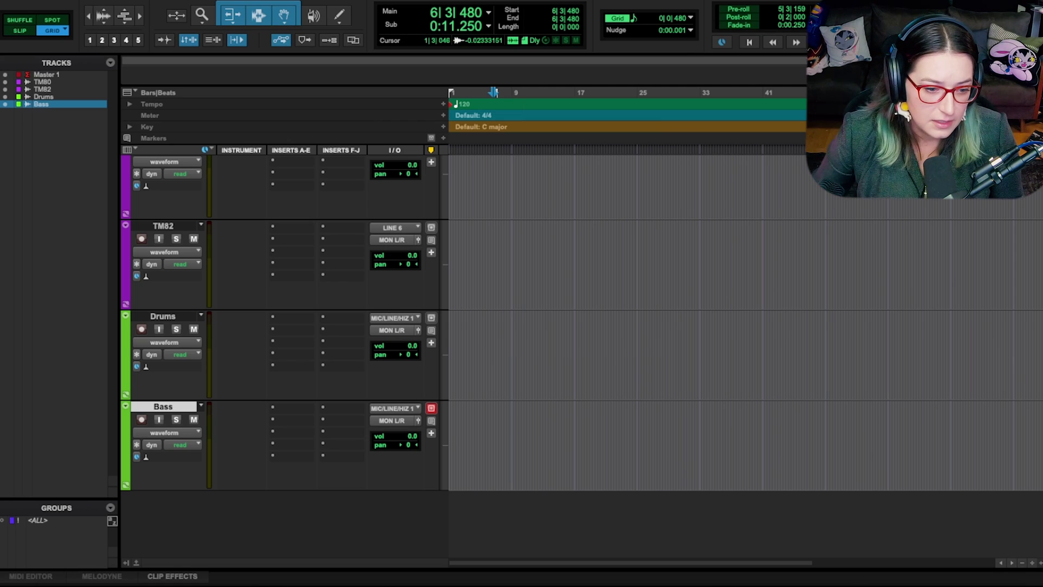
pyautogui.scroll(4, 174, 359)
pyautogui.scroll(-4, 182, 348)
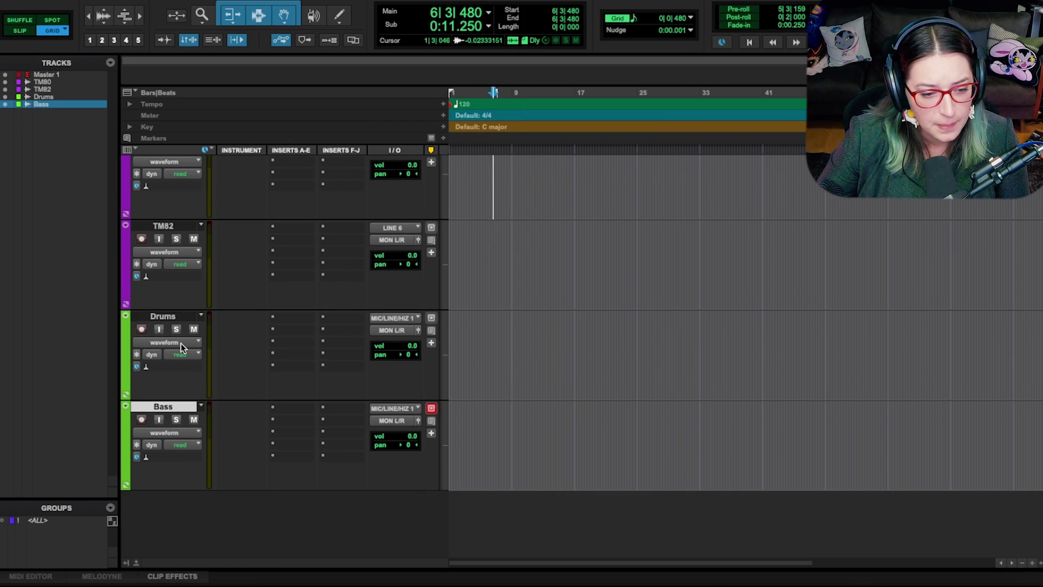
pyautogui.scroll(4, 182, 350)
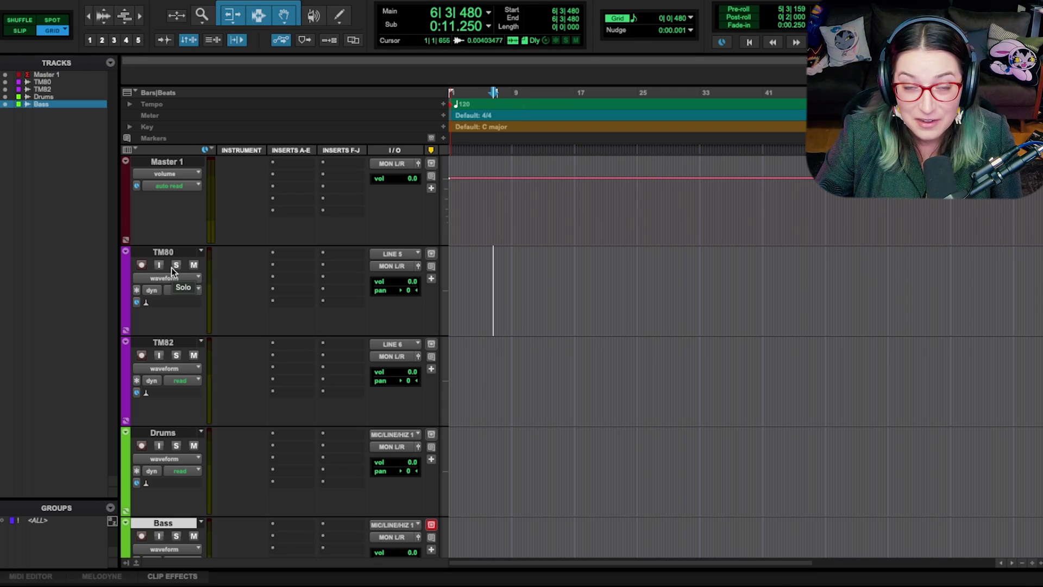
# Select TM80 and TM82 together and bring up the Create Group dialog with Cmd+G
pyautogui.click(196, 325)
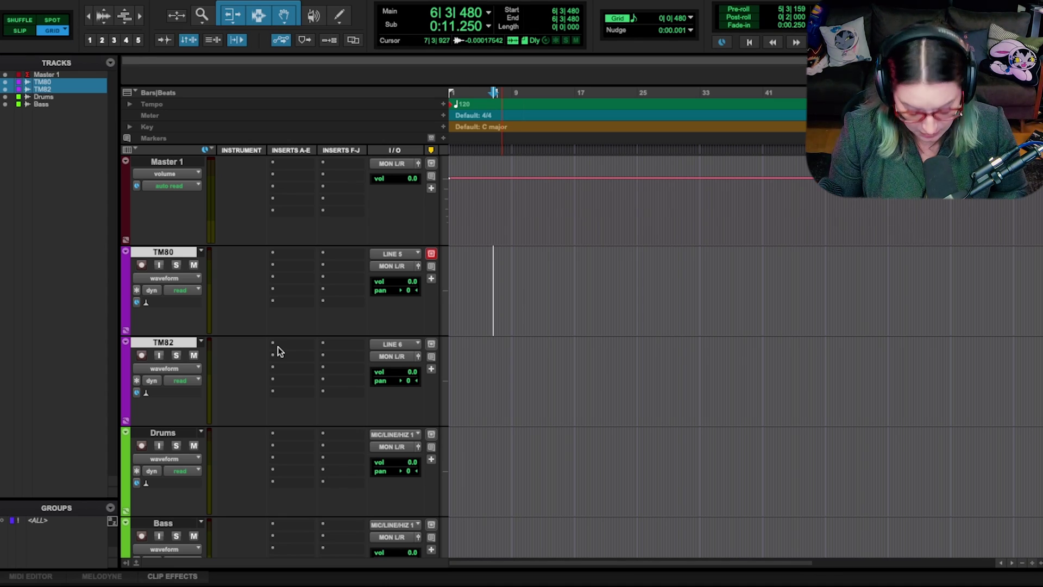
pyautogui.press('super+g')
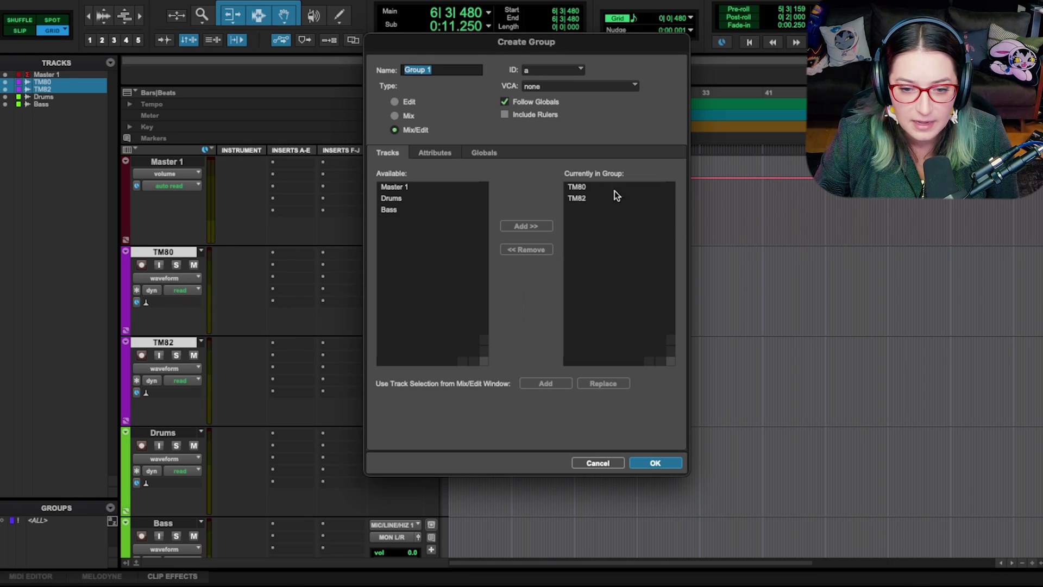
# Create the group 'Catos Vocal' with only TM80 and TM82 as members, leaving Bass out
pyautogui.click(385, 209)
pyautogui.click(525, 226)
pyautogui.click(575, 212)
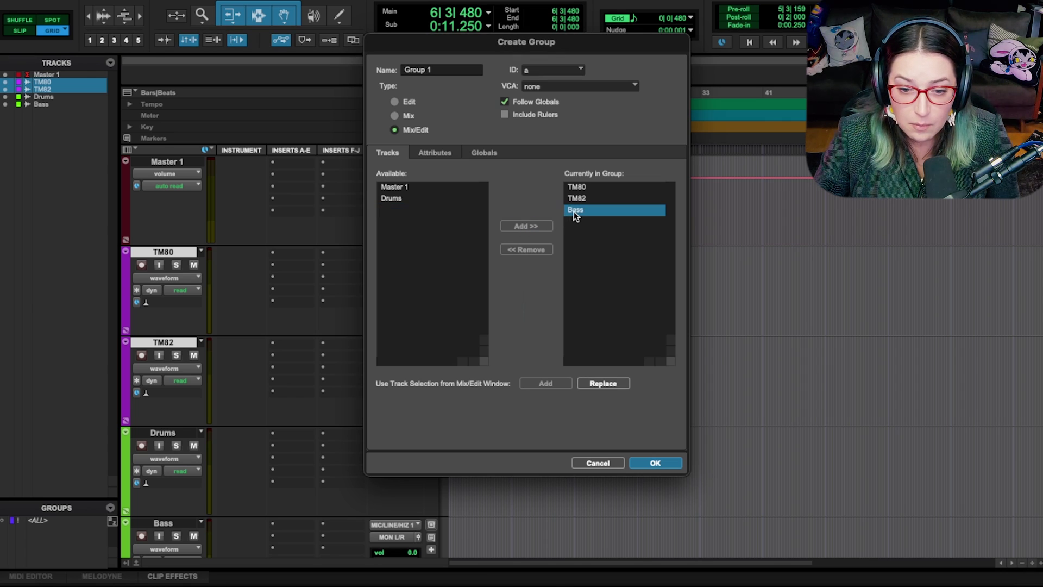
pyautogui.click(528, 249)
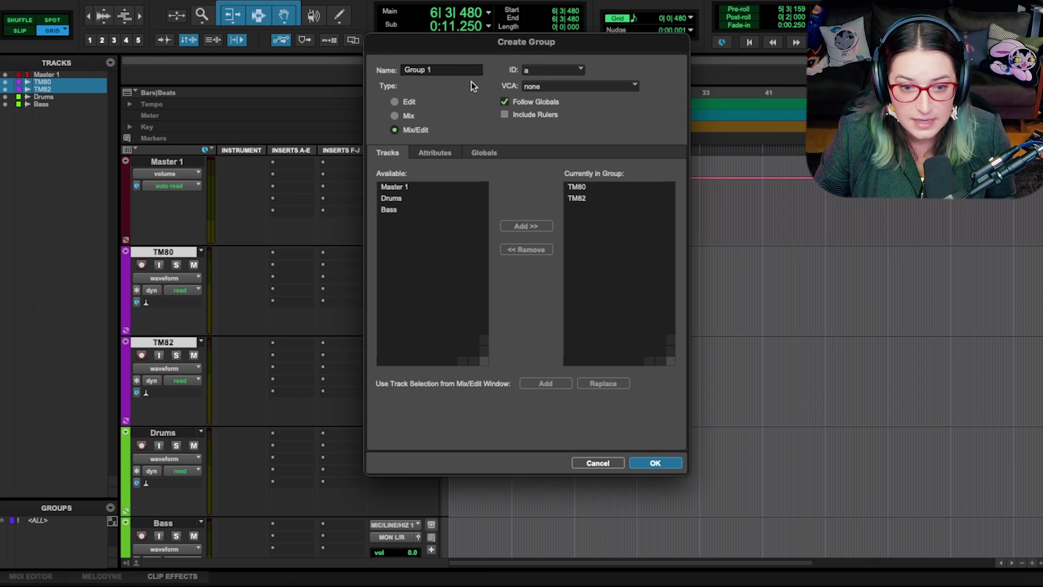
pyautogui.moveTo(446, 69); pyautogui.dragTo(385, 62)
pyautogui.write('C')
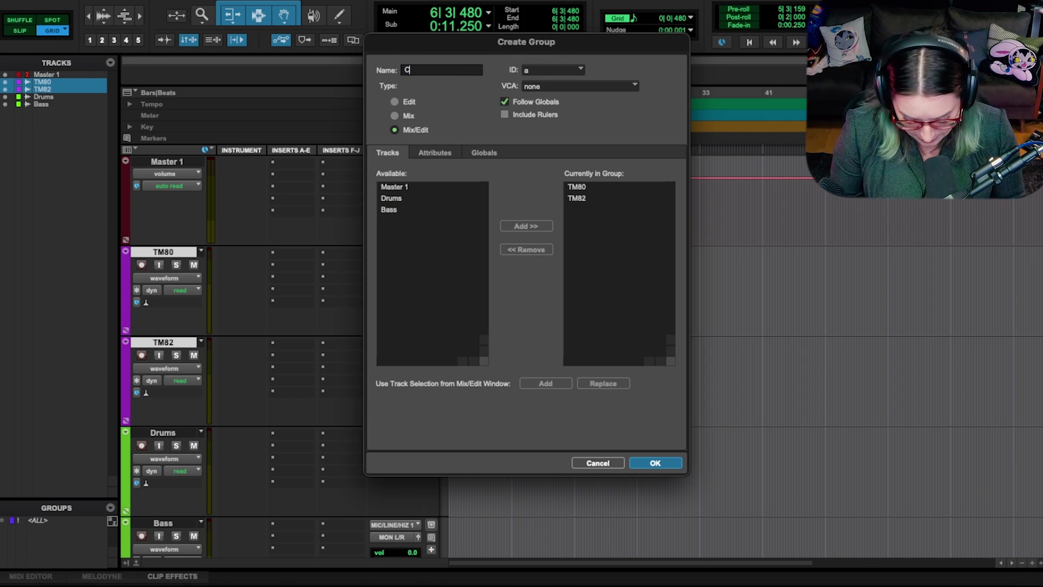
pyautogui.write('atos Vocals')
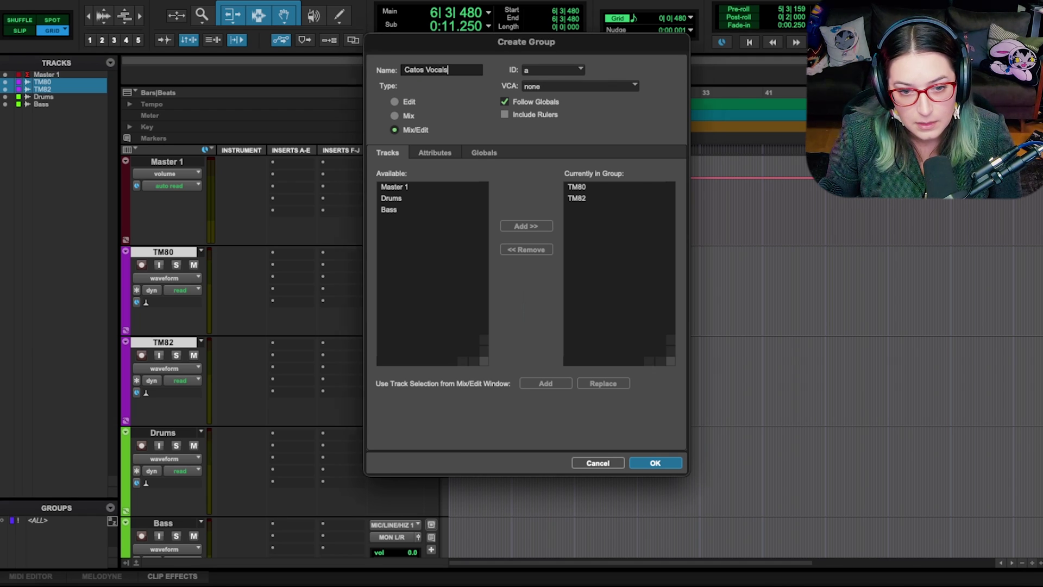
pyautogui.press('Return')
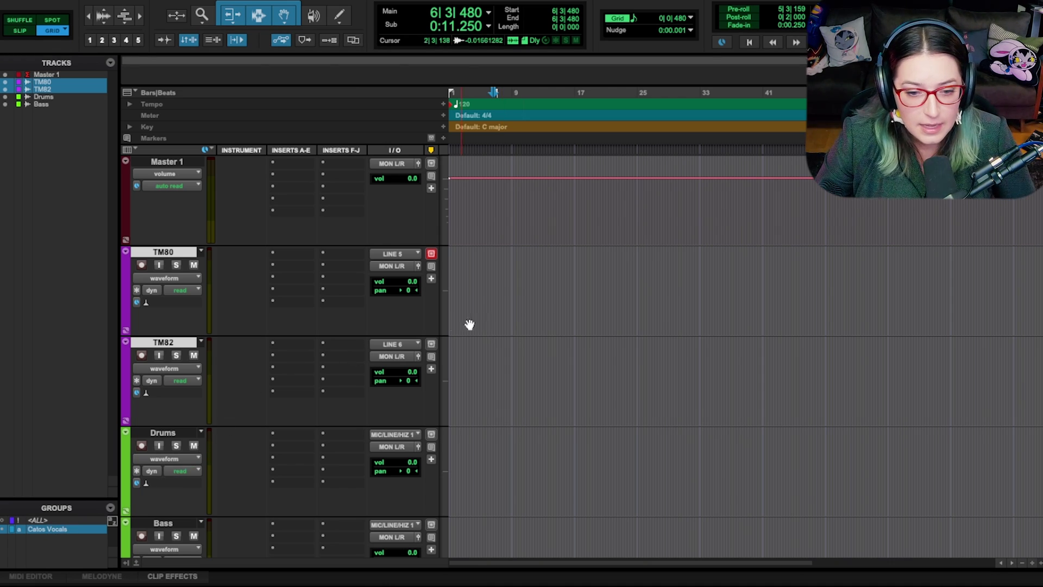
pyautogui.click(489, 277)
pyautogui.press('Return')
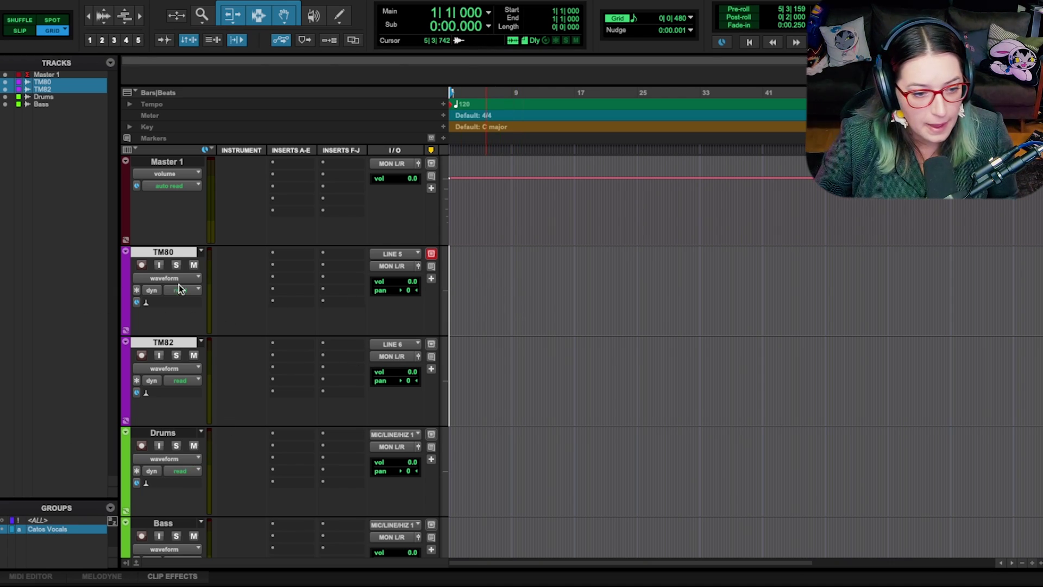
pyautogui.click(141, 265)
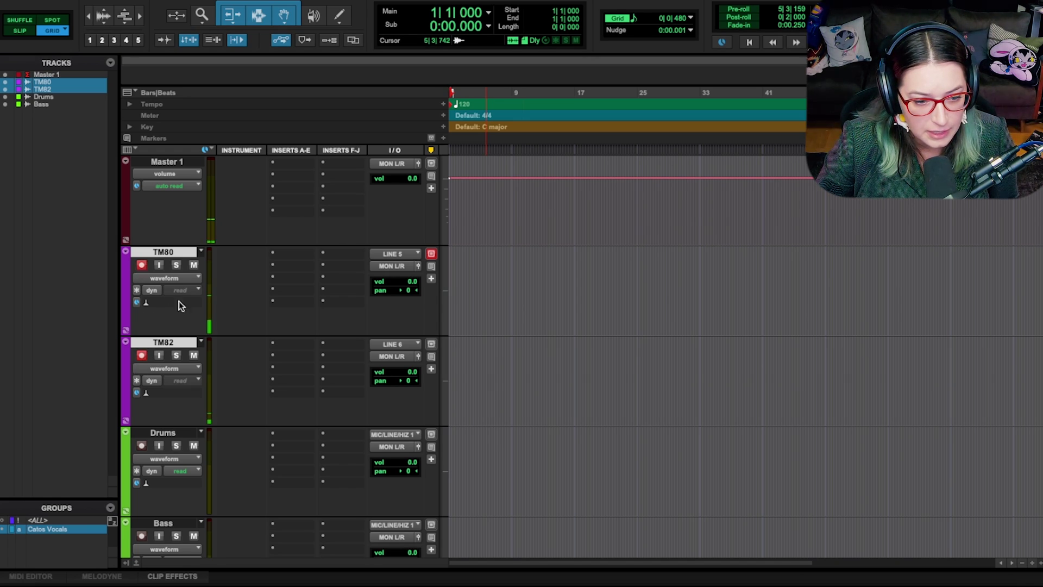
pyautogui.click(194, 265)
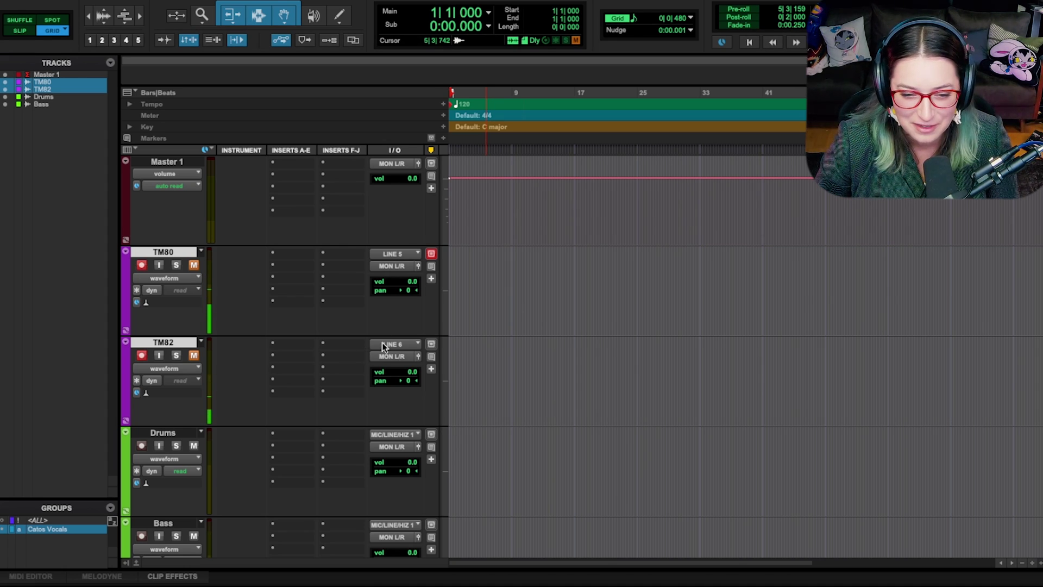
pyautogui.click(466, 280)
pyautogui.click(545, 284)
pyautogui.click(591, 282)
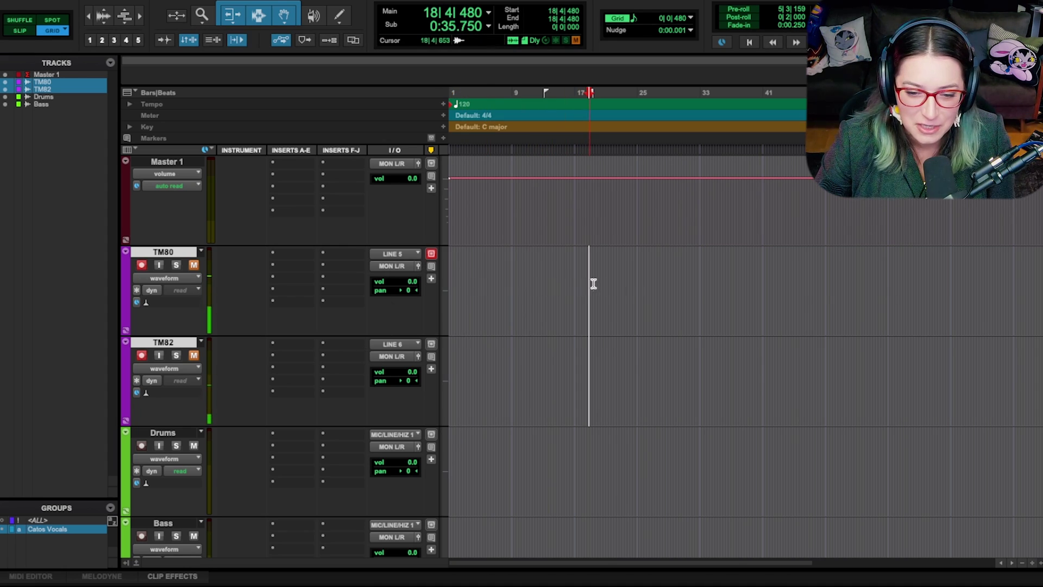
pyautogui.click(784, 279)
pyautogui.click(643, 282)
pyautogui.click(514, 283)
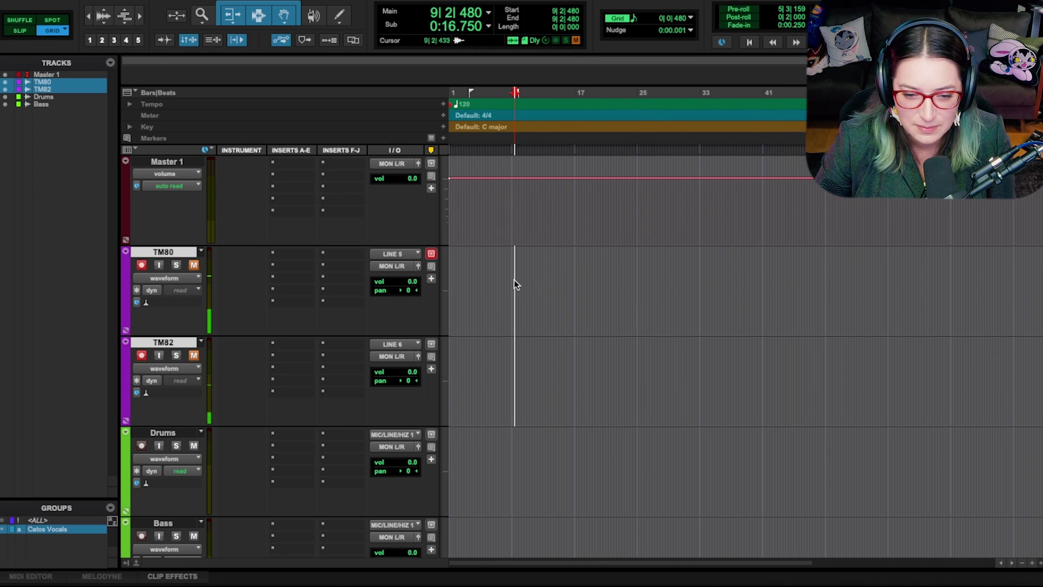
pyautogui.moveTo(555, 468); pyautogui.dragTo(557, 456)
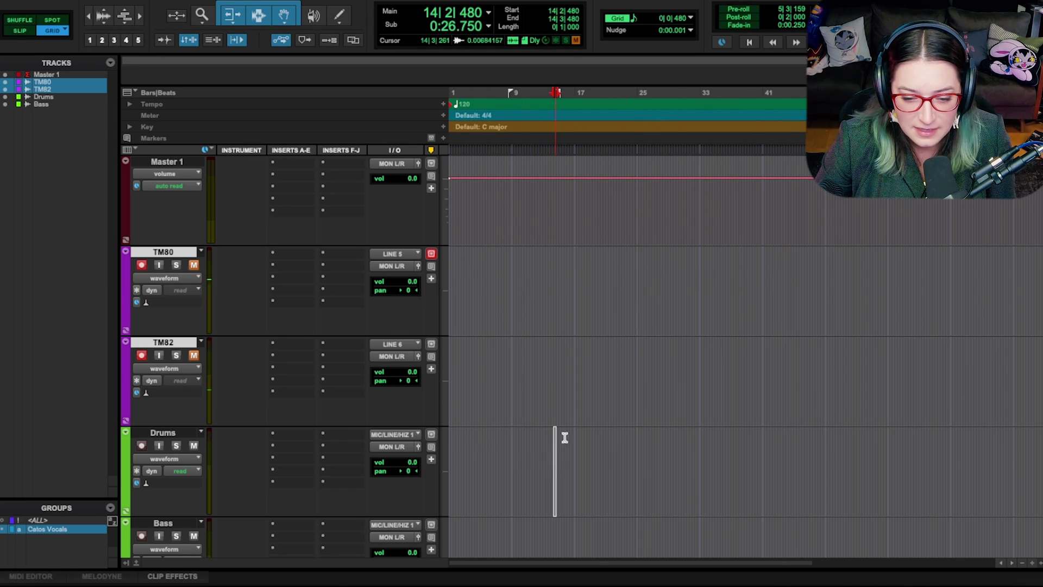
pyautogui.click(695, 461)
pyautogui.click(803, 454)
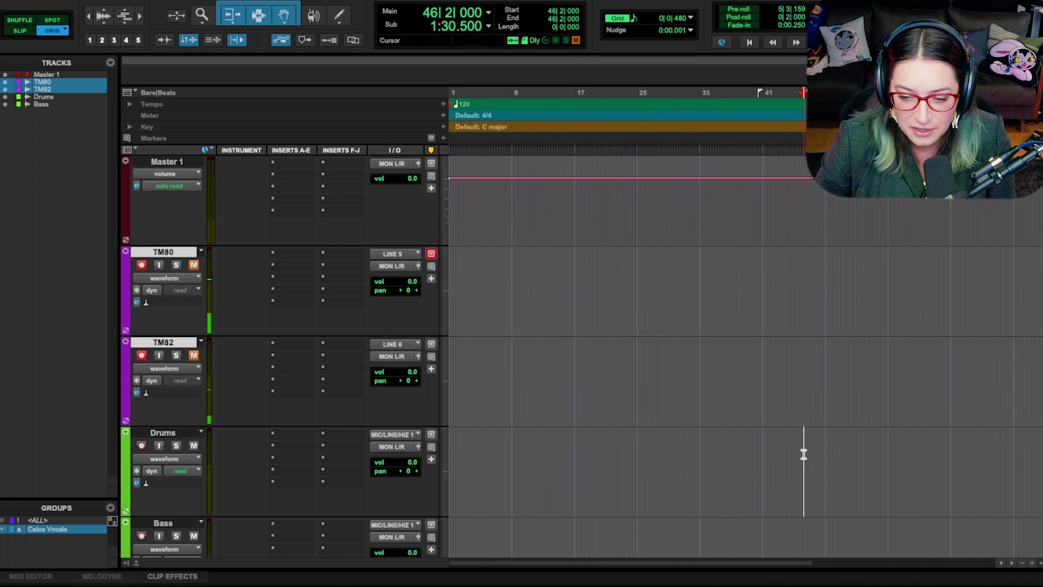
pyautogui.click(589, 452)
pyautogui.click(517, 357)
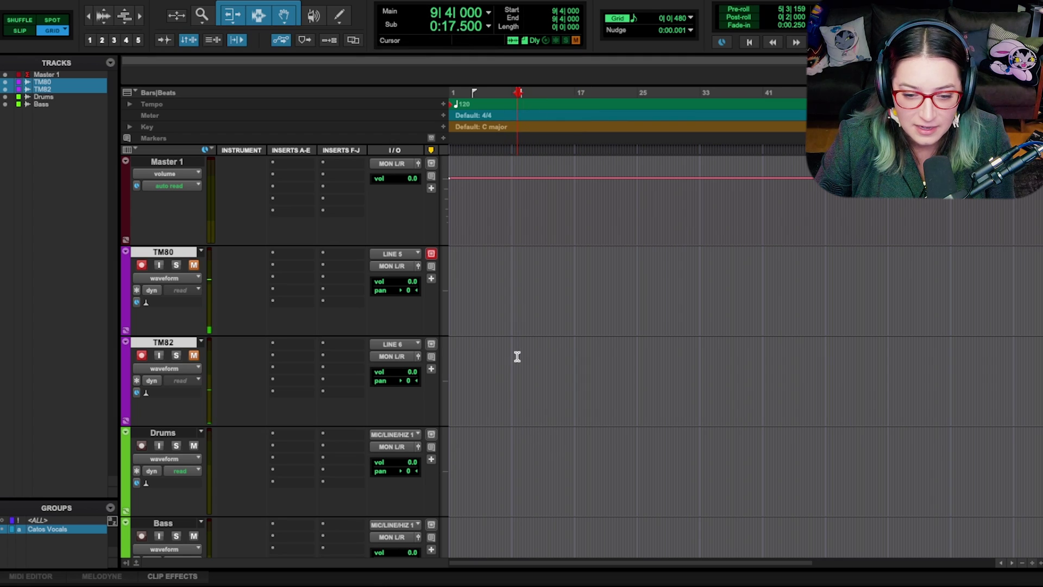
pyautogui.click(190, 354)
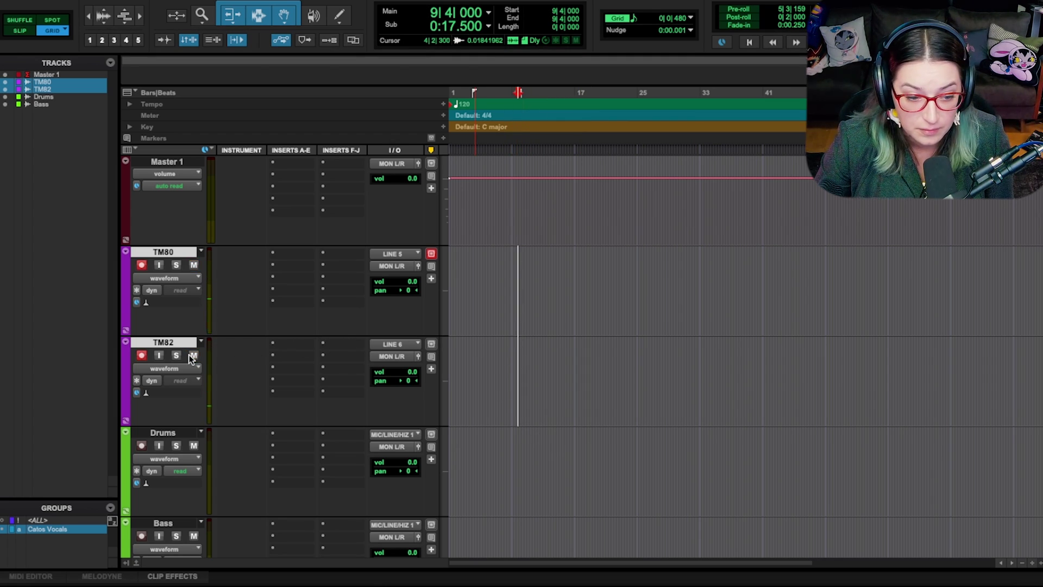
pyautogui.click(176, 355)
pyautogui.click(177, 356)
pyautogui.click(194, 356)
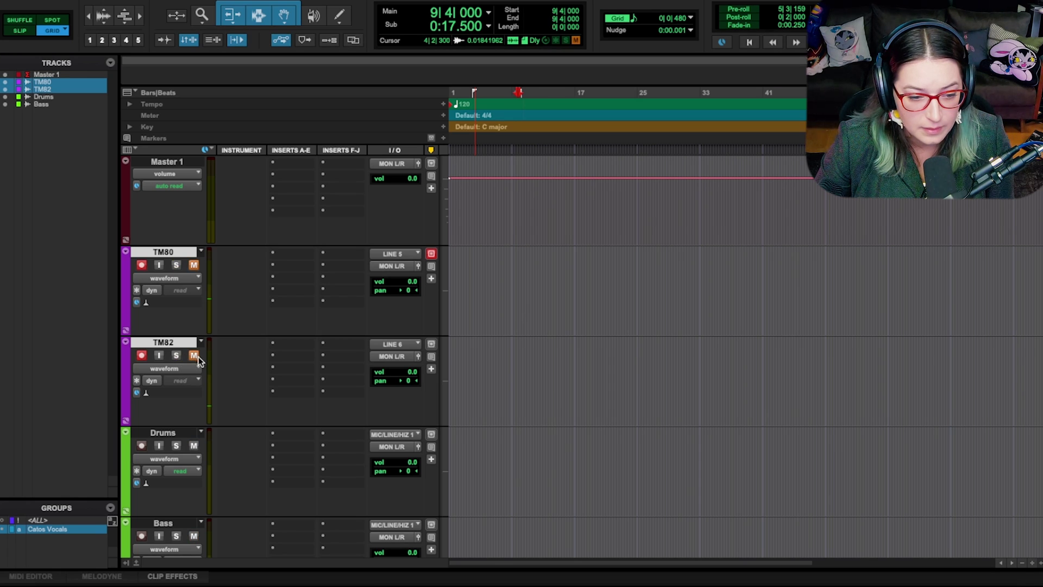
pyautogui.click(495, 269)
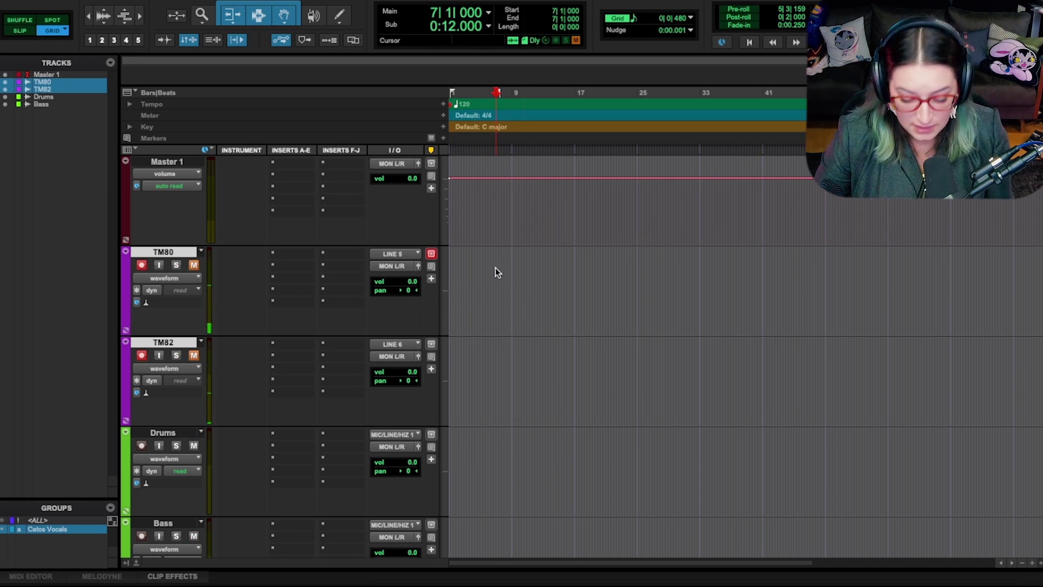
# Try the insertion point at bar 4 on TM80, then return it to the session start
pyautogui.press('Return')
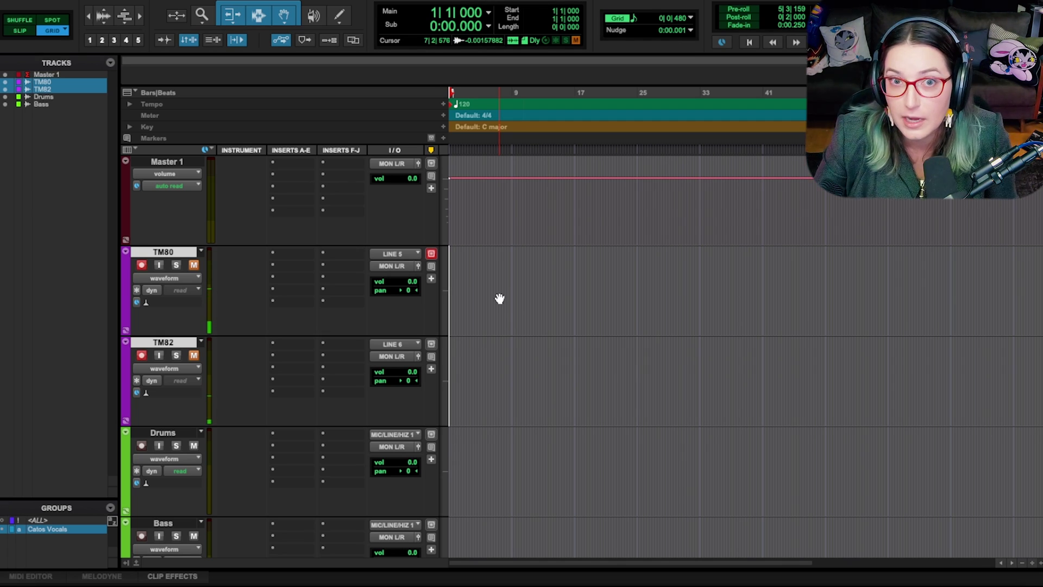
pyautogui.click(472, 272)
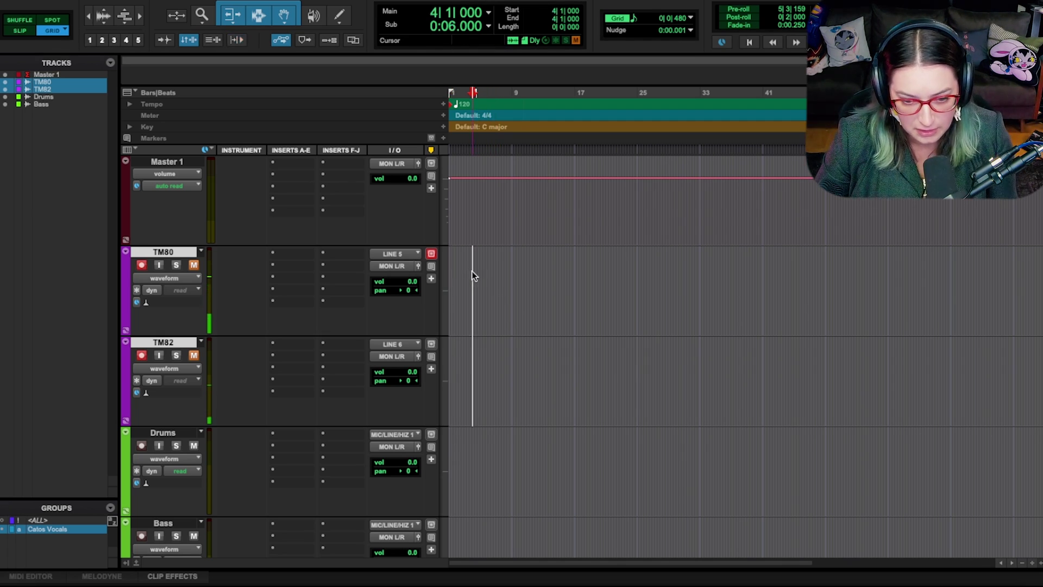
pyautogui.press('Return')
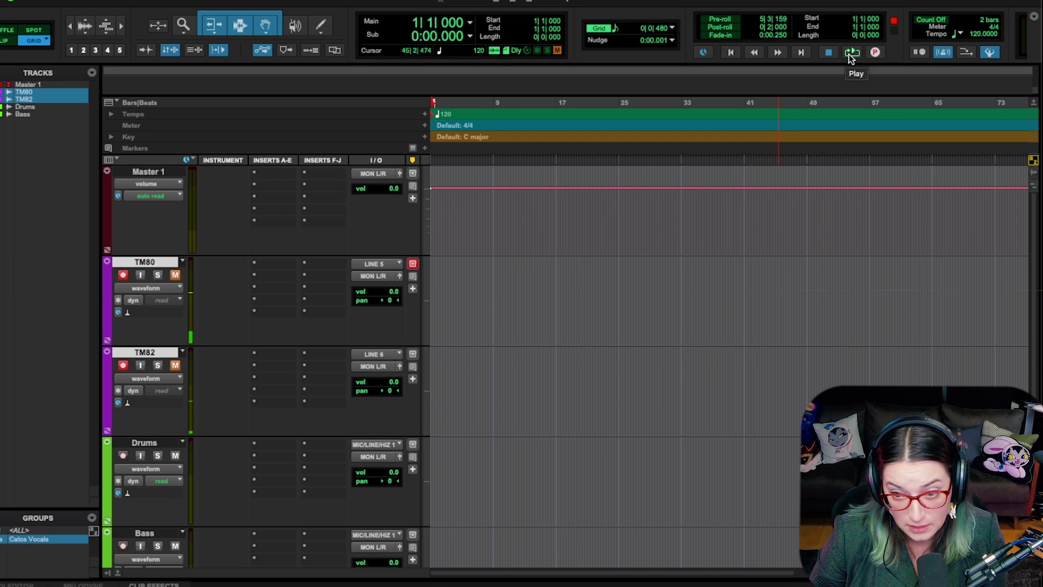
# Turn off Expanded Transport for a compact transport display
pyautogui.click(1035, 20)
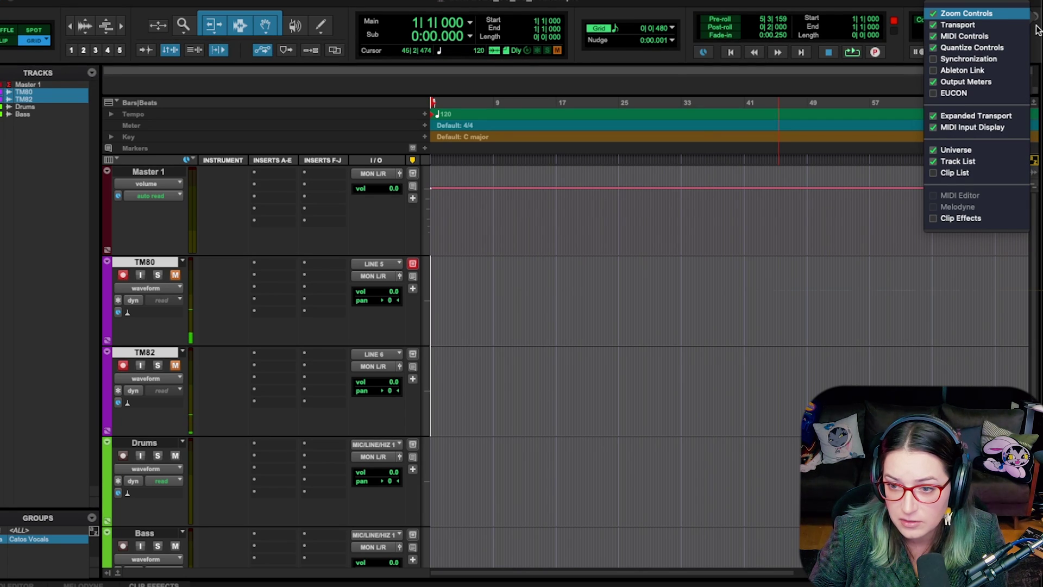
pyautogui.click(1009, 115)
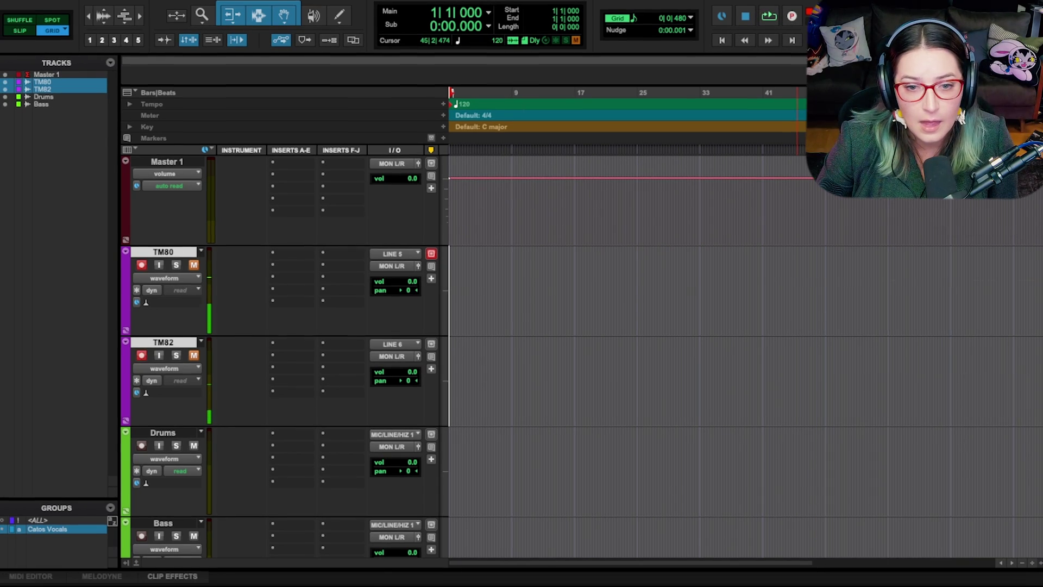
pyautogui.click(461, 266)
# Record a first take of about 24 seconds on both mics from the session start, creating TM80_01 and TM82_01
pyautogui.press('Return')
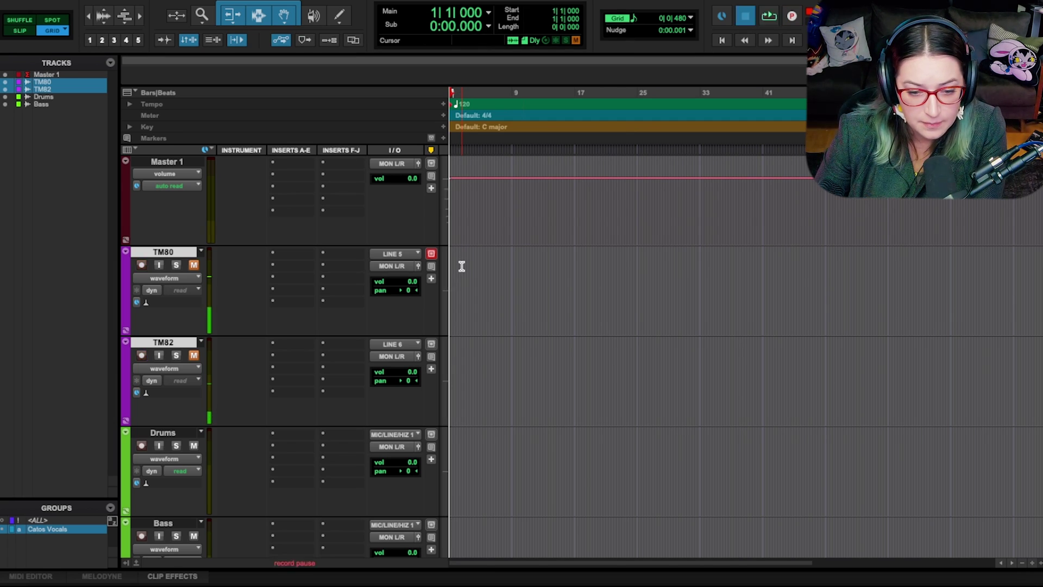
pyautogui.hotkey('ctrl', 'space')
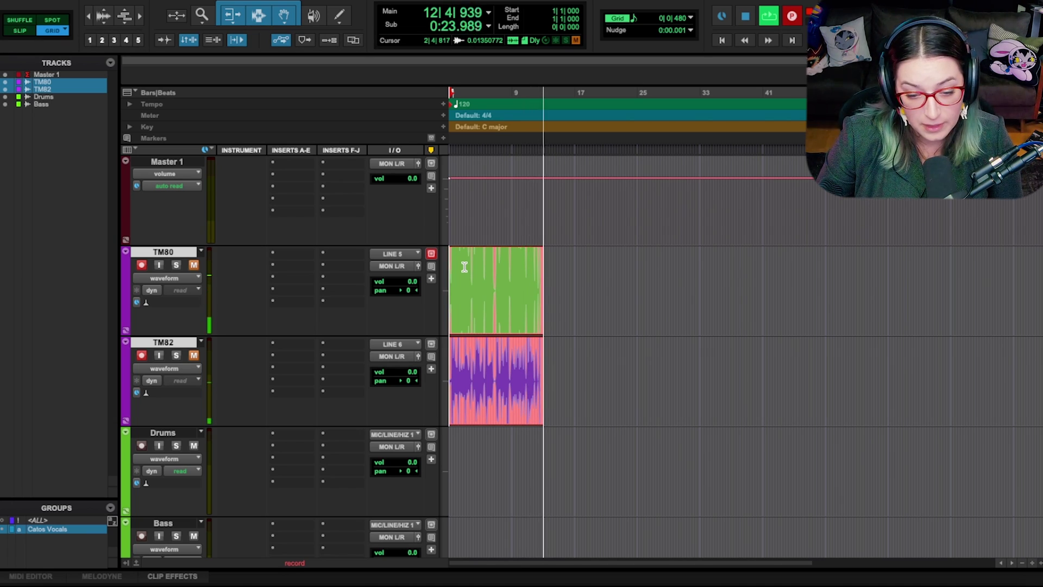
pyautogui.press('space')
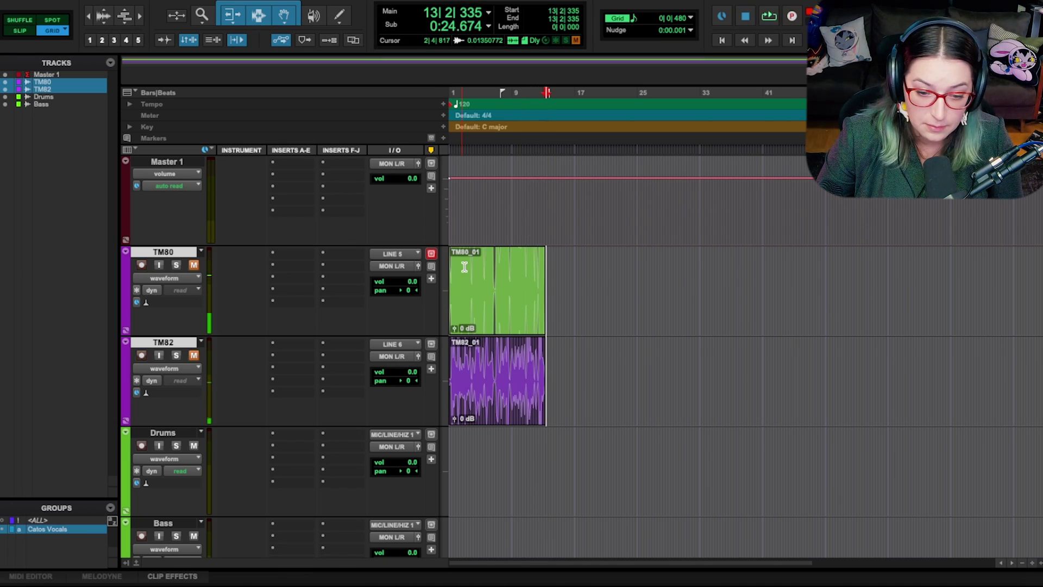
pyautogui.click(201, 252)
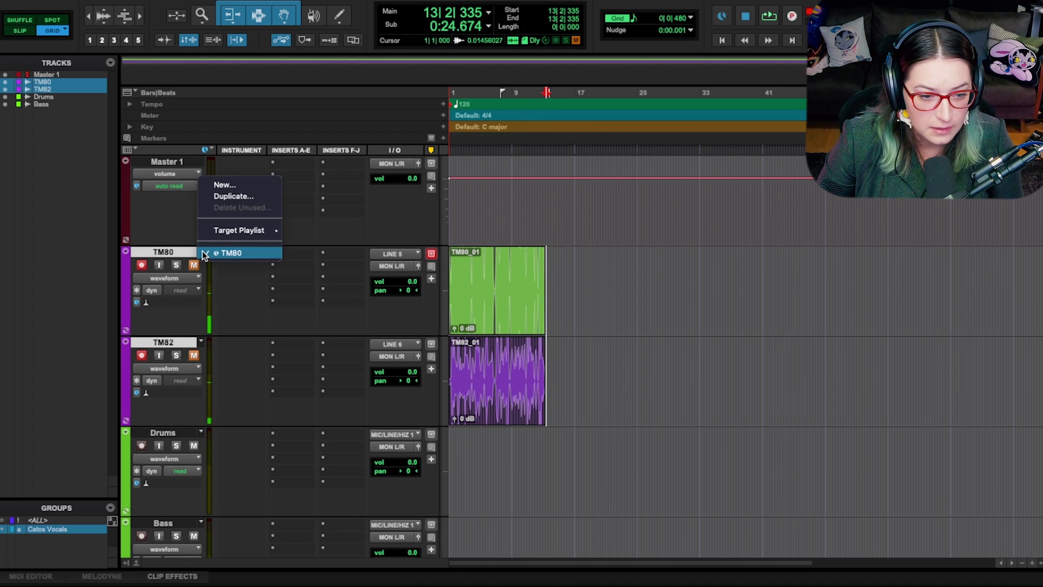
# Create new empty playlists TM80.01 and TM82.01 and start recording a second take from the session start
pyautogui.click(224, 185)
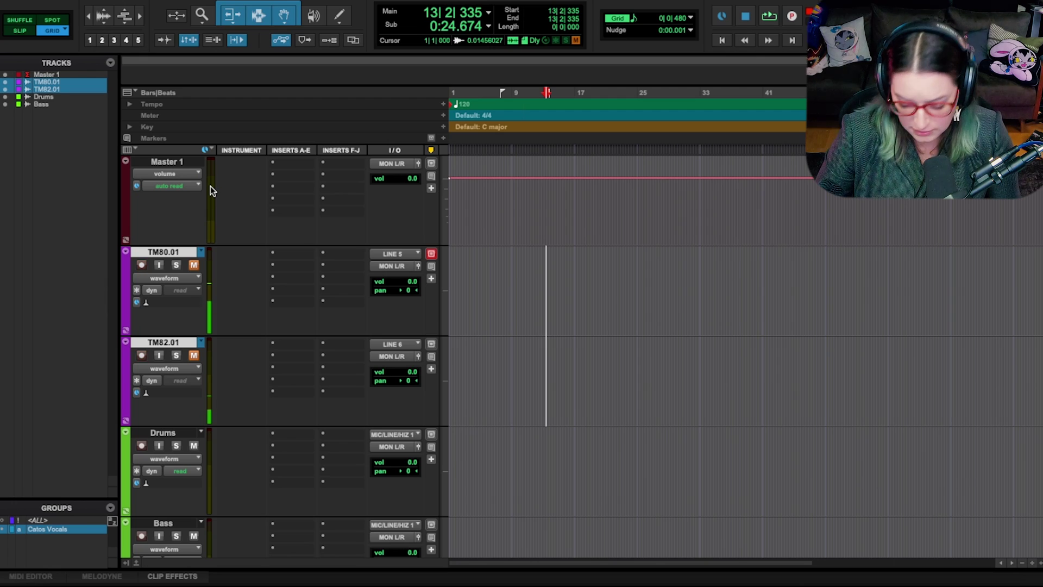
pyautogui.press('Return')
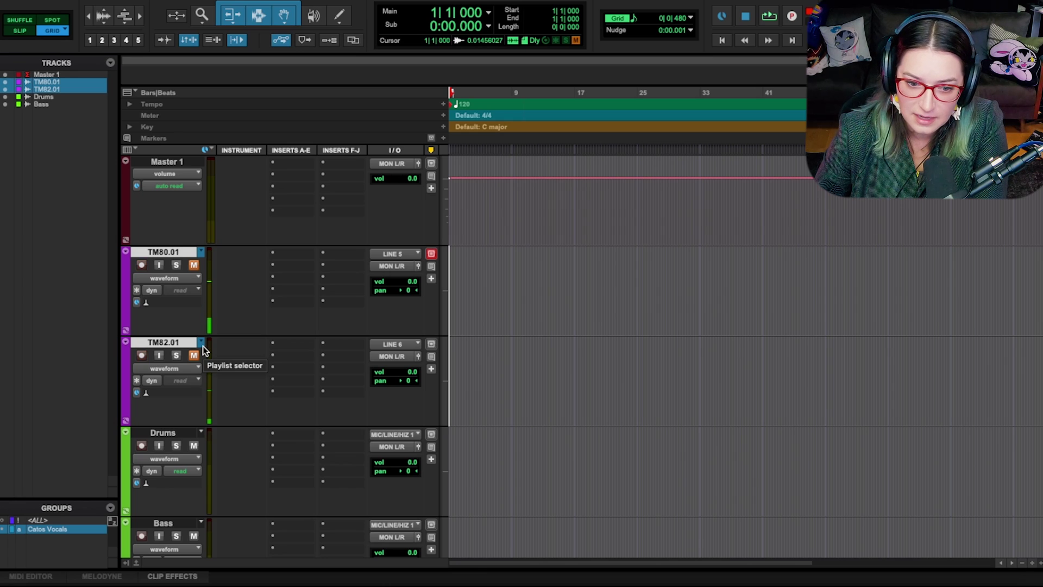
pyautogui.press('super+space')
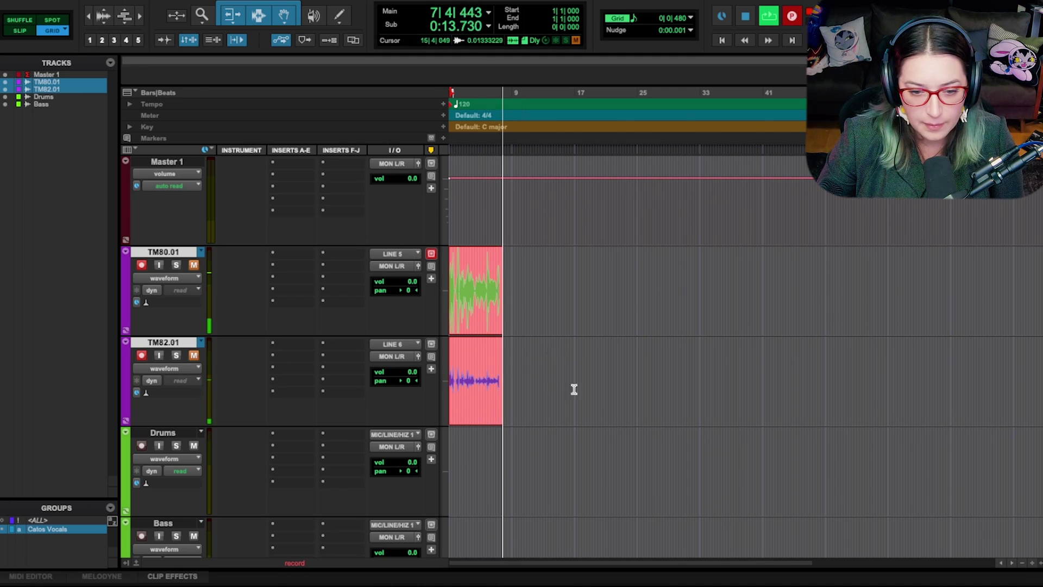
# Stop the second take around bar 8, leaving clips TM80.01_02 and TM82.01_02, and zoom near bar 4
pyautogui.press('space')
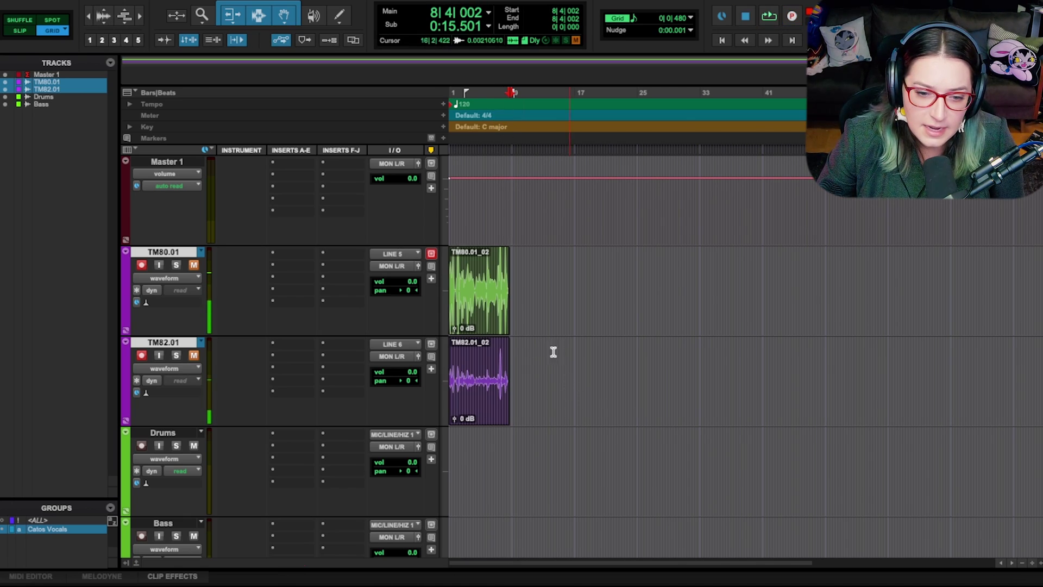
pyautogui.moveTo(476, 282); pyautogui.dragTo(549, 312)
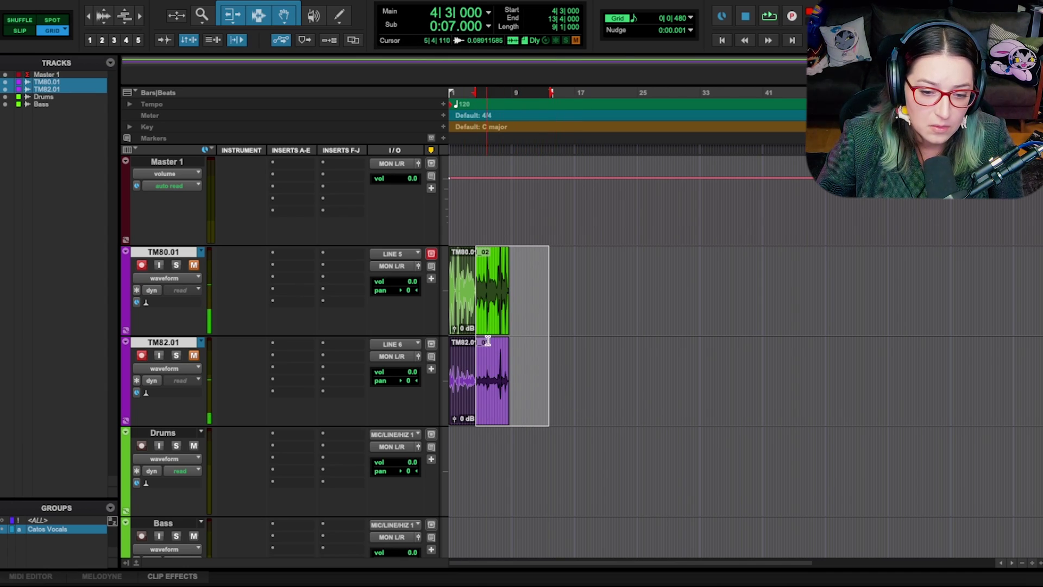
pyautogui.click(474, 279)
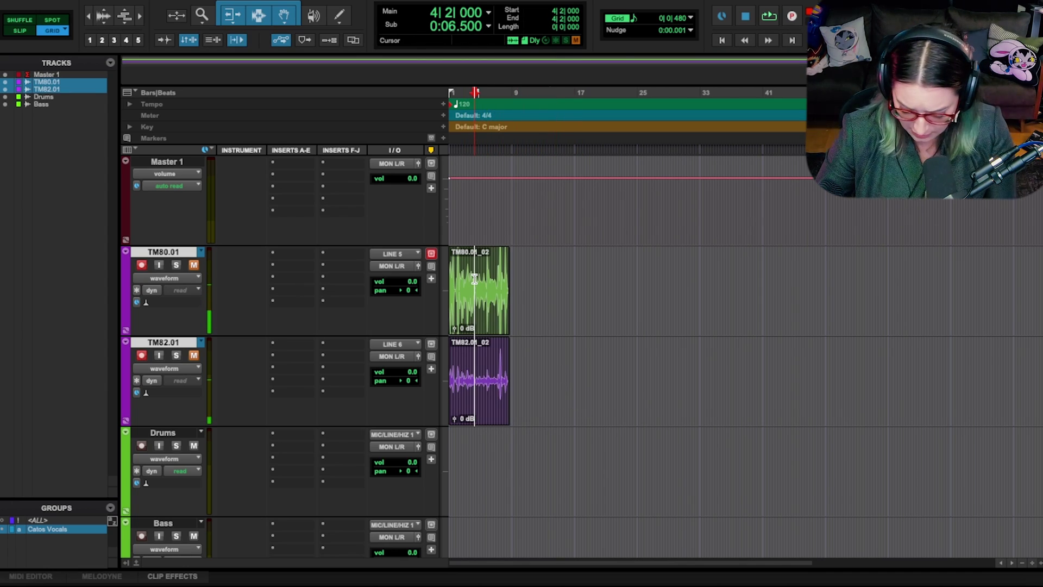
pyautogui.press('super+bracketright')
pyautogui.press('super+bracketright')
# Set the punch-in point at 4|2|480 and move the pre-roll start closer to it
pyautogui.click(555, 285)
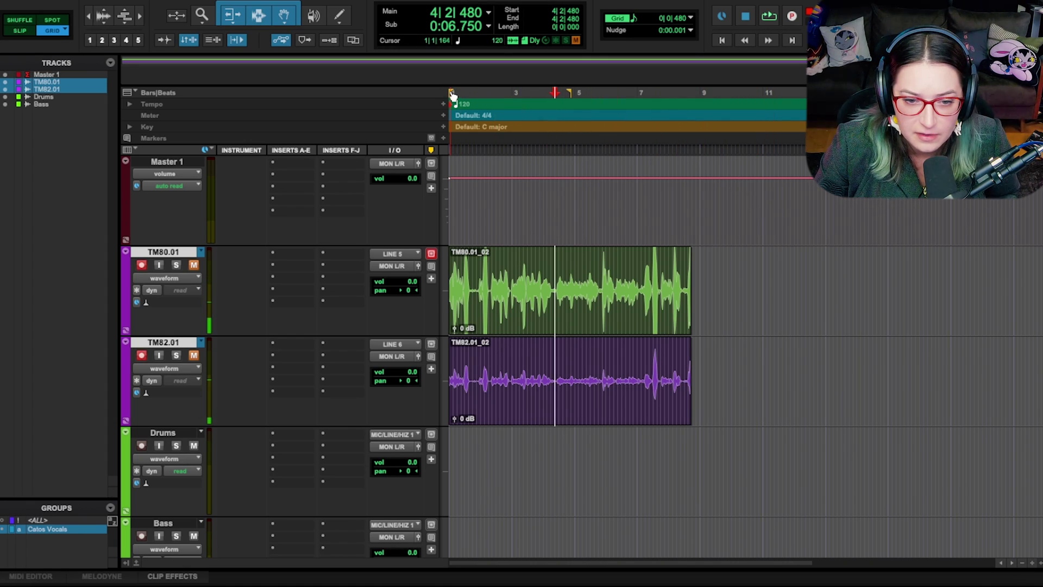
pyautogui.moveTo(453, 95)
pyautogui.mouseDown()
pyautogui.moveTo(542, 102)
pyautogui.moveTo(530, 95)
pyautogui.mouseUp()
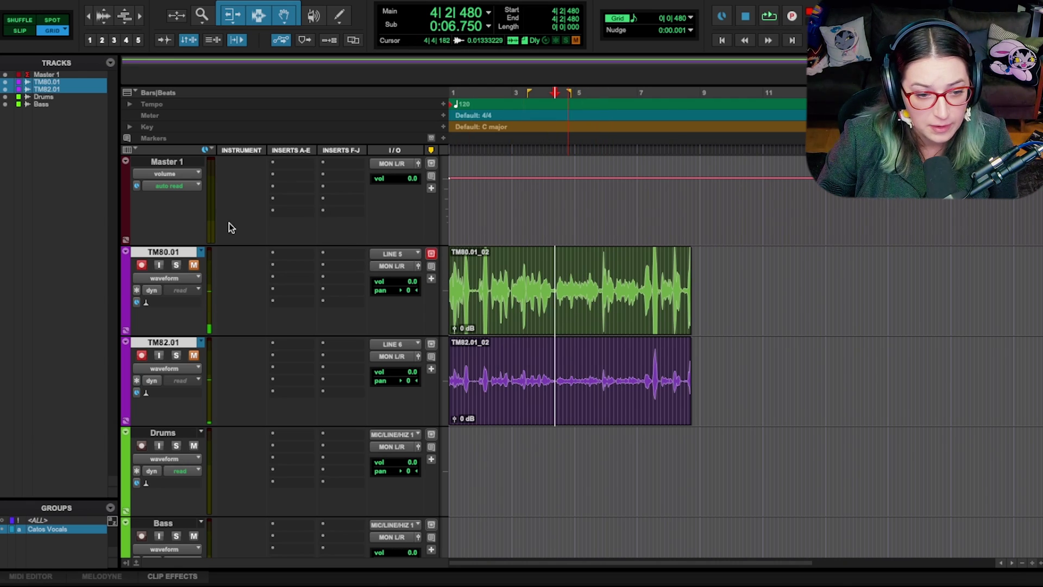
pyautogui.click(201, 252)
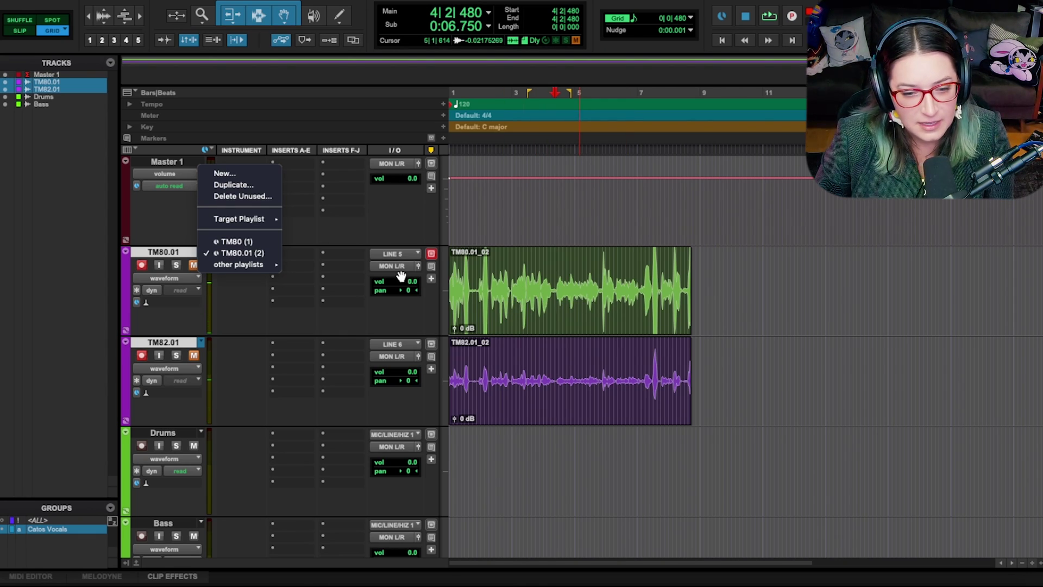
# Punch in from 4|2|480 onto duplicated playlists TM80.02 and TM82.02, stopping around bar 14
pyautogui.press('Escape')
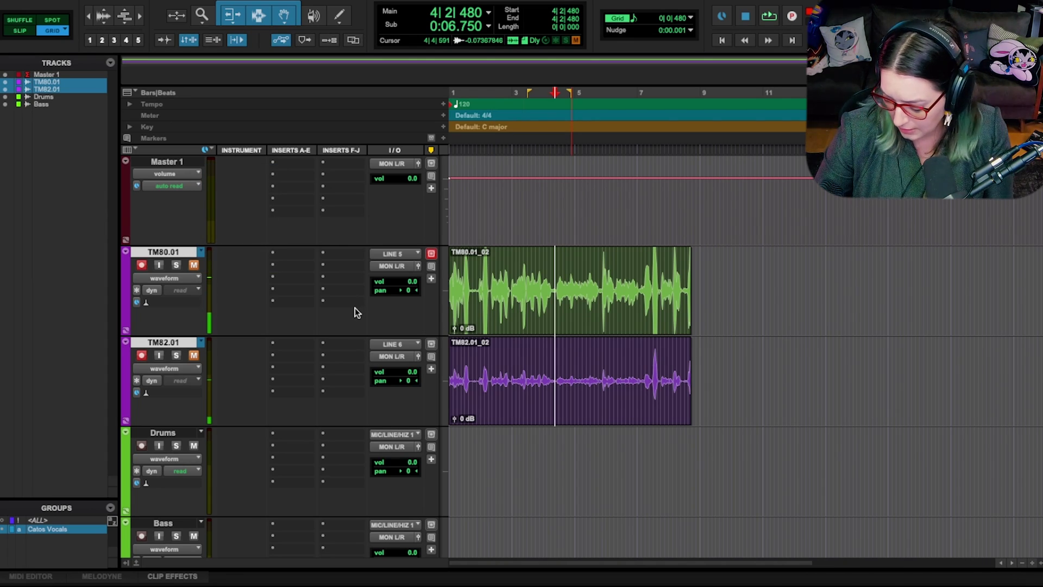
pyautogui.press('space')
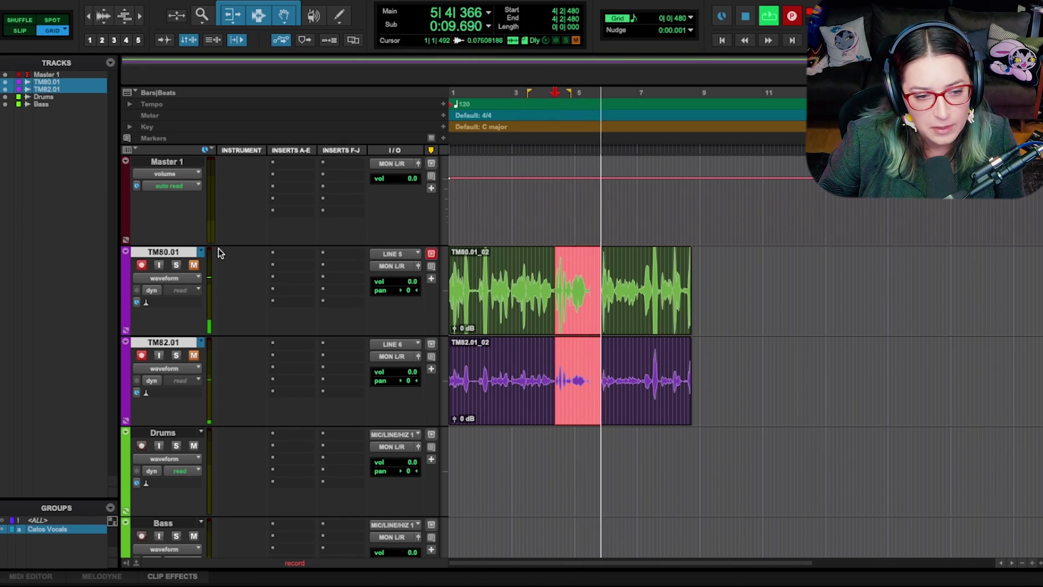
pyautogui.click(201, 252)
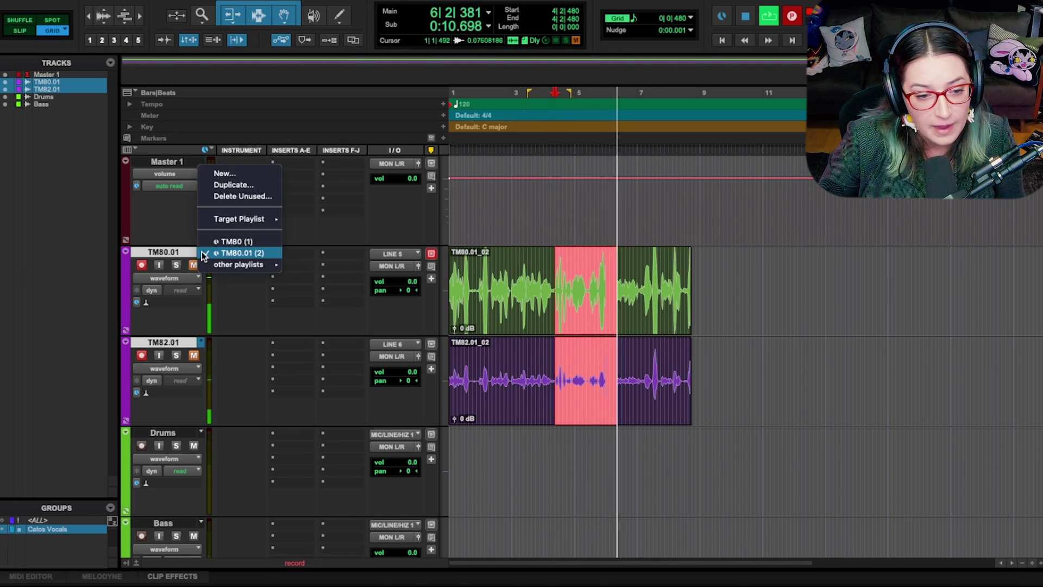
pyautogui.click(217, 185)
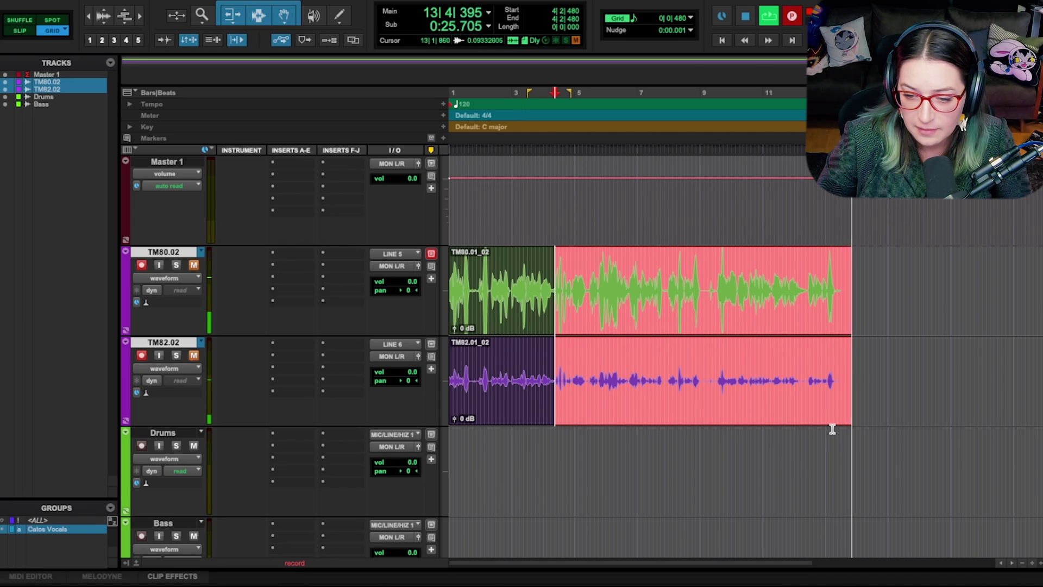
pyautogui.press('space')
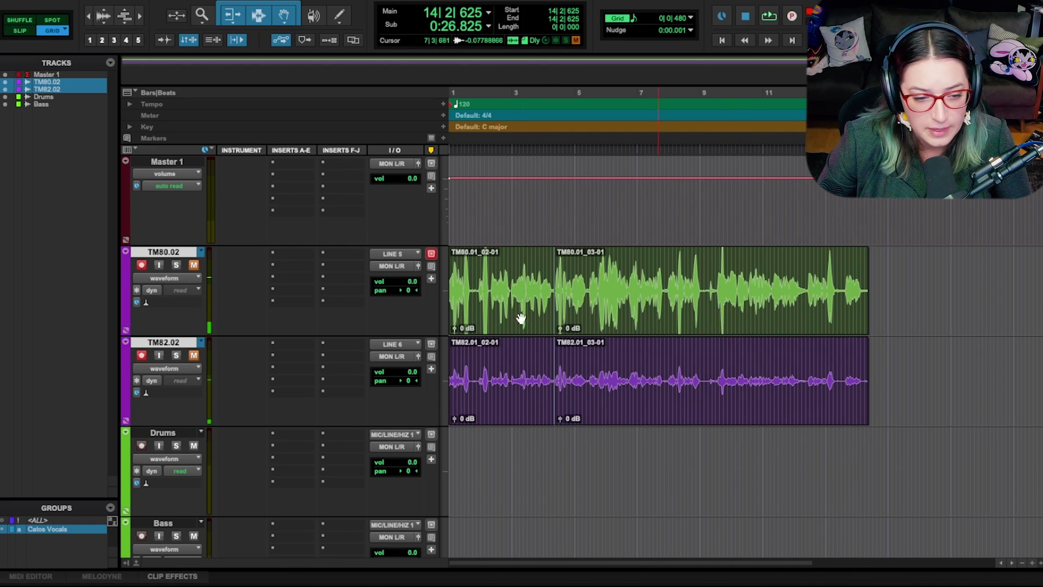
# Duplicate both mics' playlists to TM80.03 and TM82.03 and record a new take from near bar 1|4
pyautogui.click(200, 252)
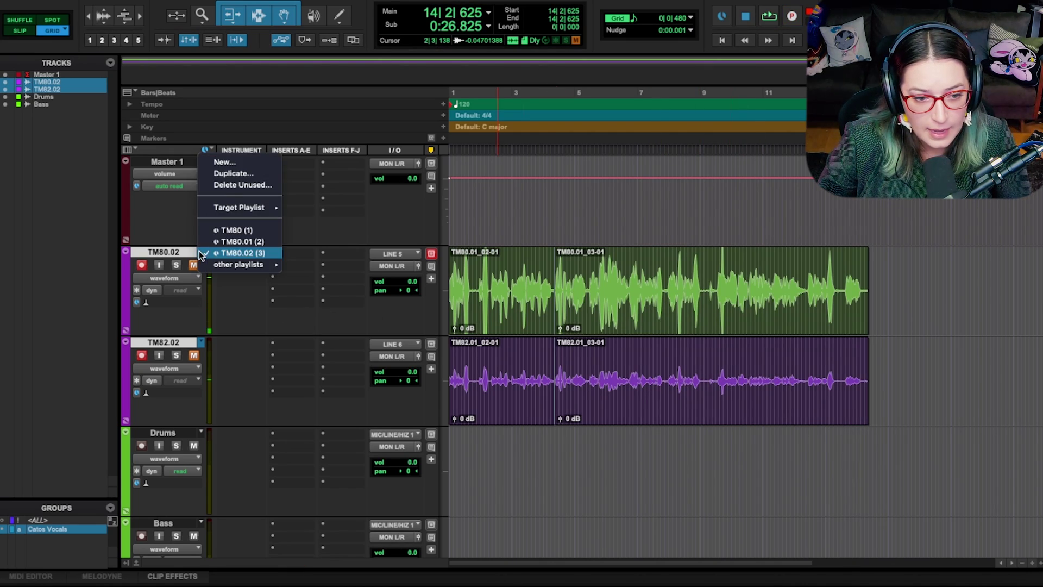
pyautogui.click(227, 174)
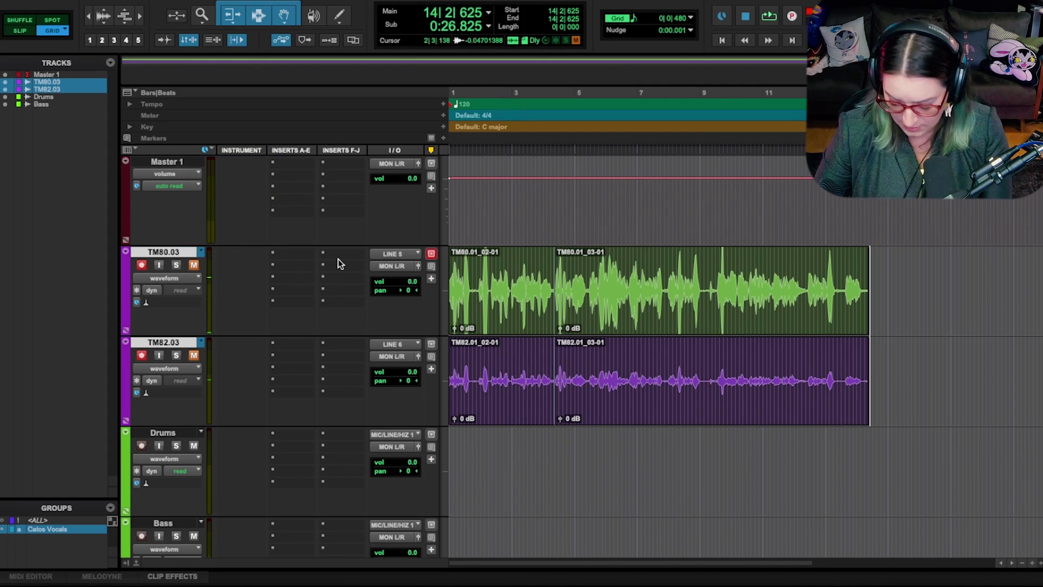
pyautogui.press('Return')
pyautogui.click(475, 274)
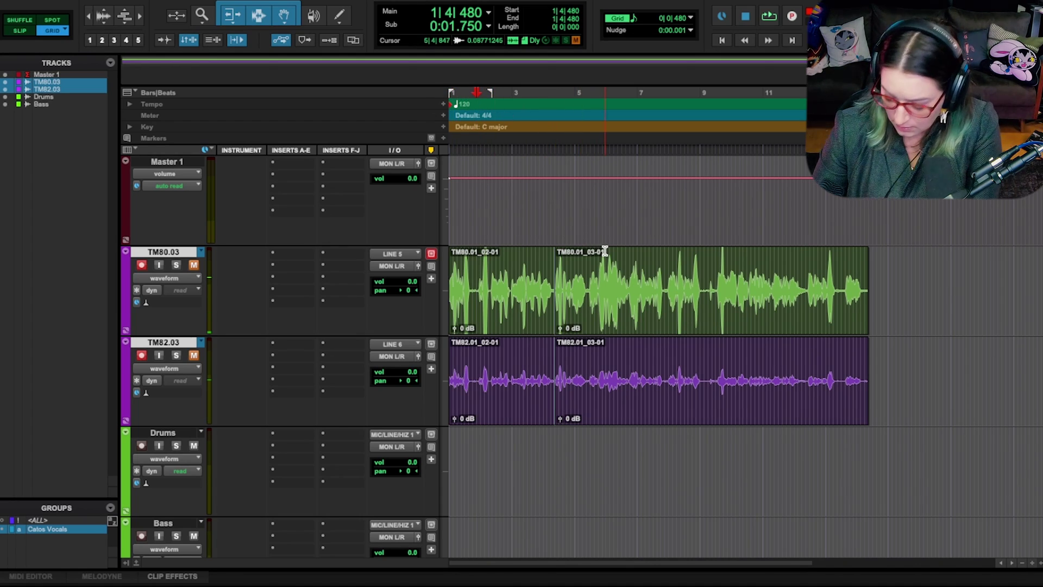
pyautogui.press('super+space')
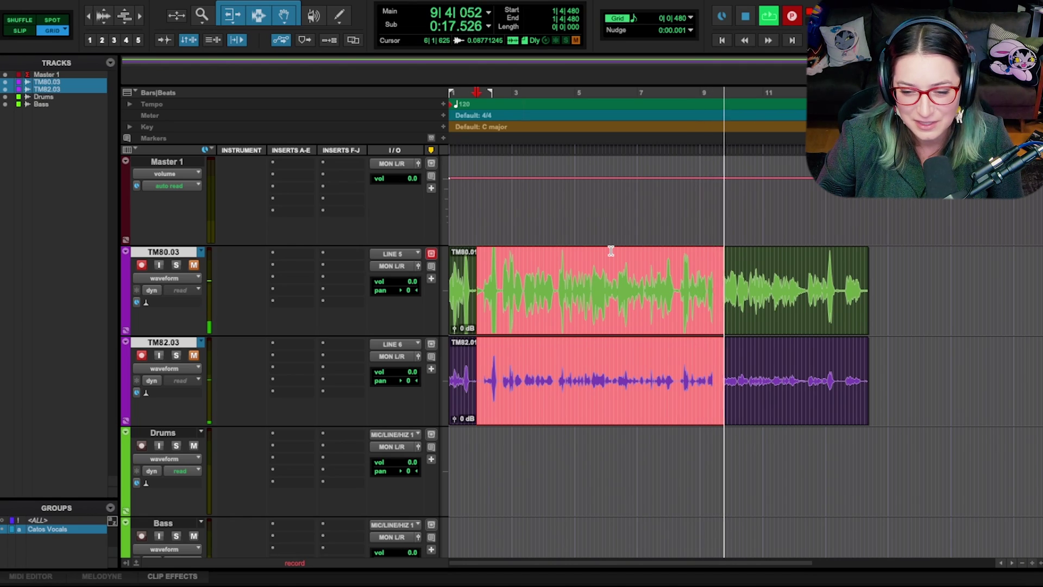
# Stop the recording and take TM80.03 and TM82.03 out of record-ready
pyautogui.press('space')
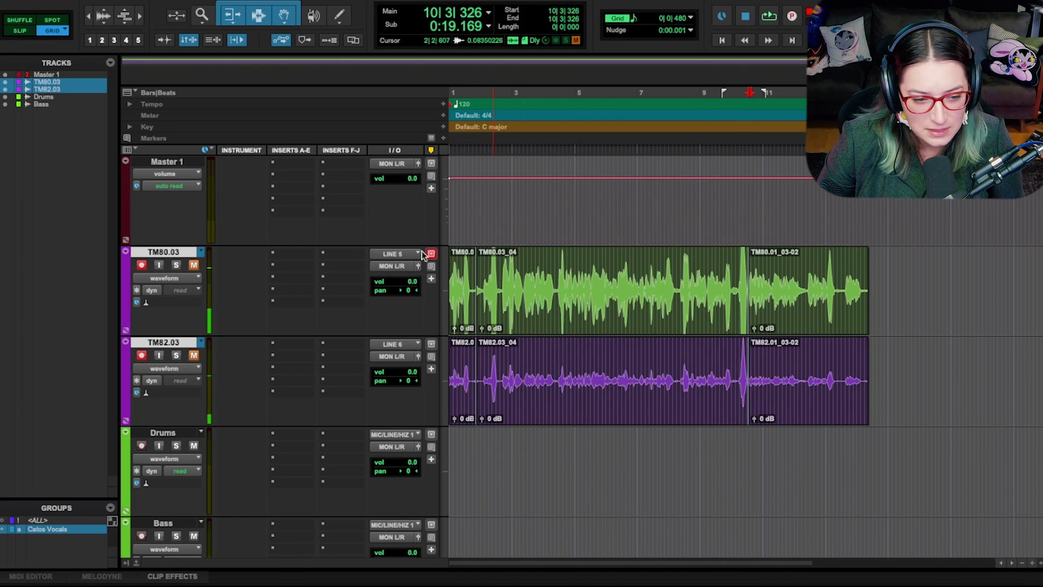
pyautogui.click(167, 279)
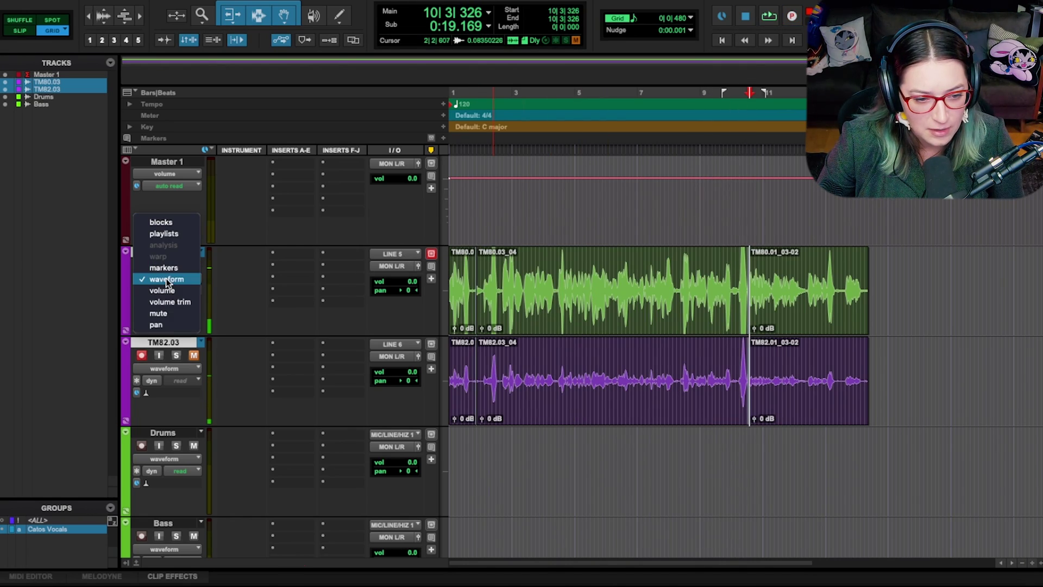
pyautogui.click(163, 279)
pyautogui.click(140, 266)
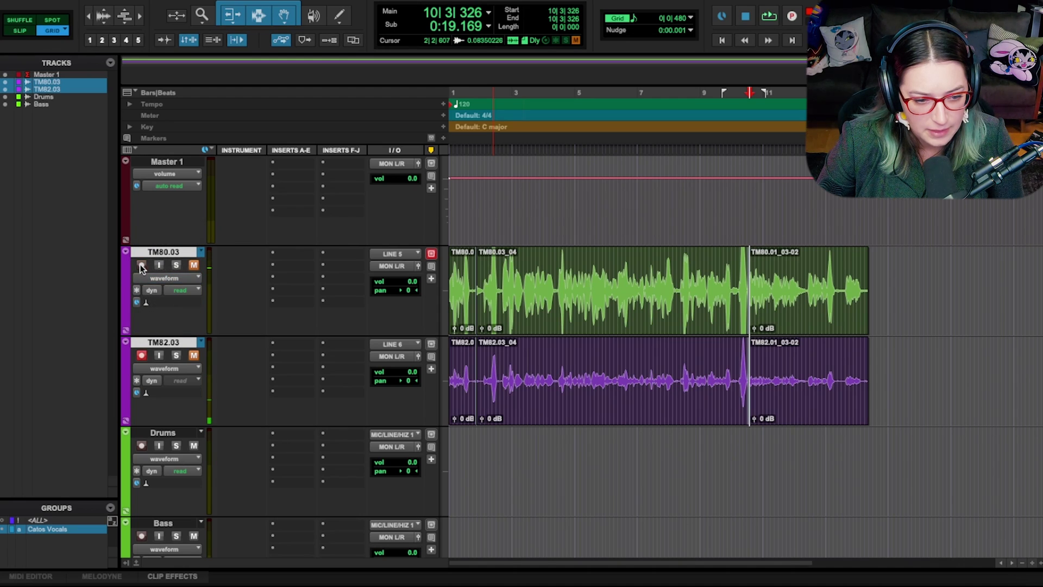
pyautogui.click(141, 356)
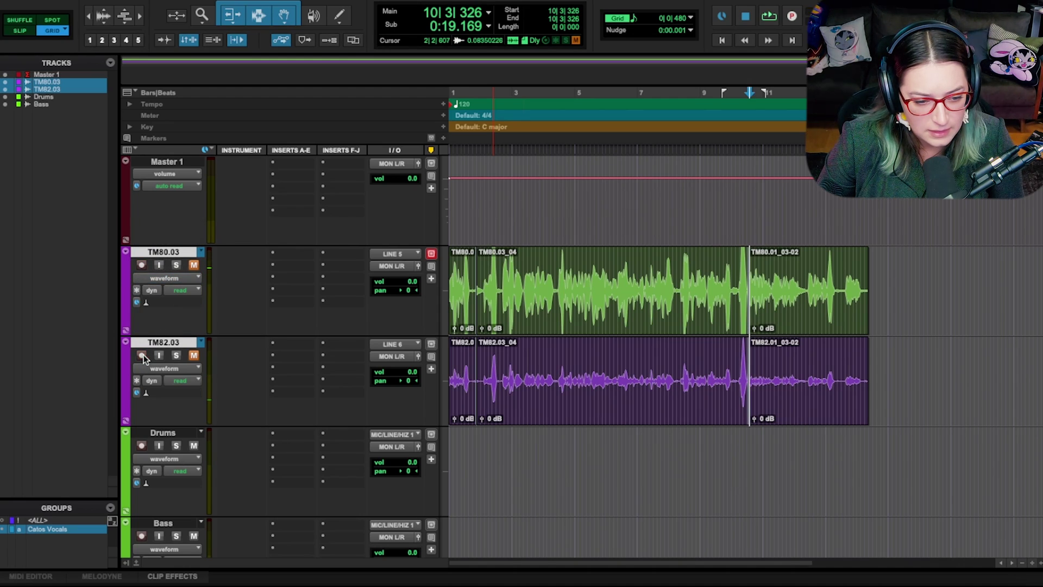
# Create new empty playlists on both mics and rename the first to TM80.COMP
pyautogui.click(202, 253)
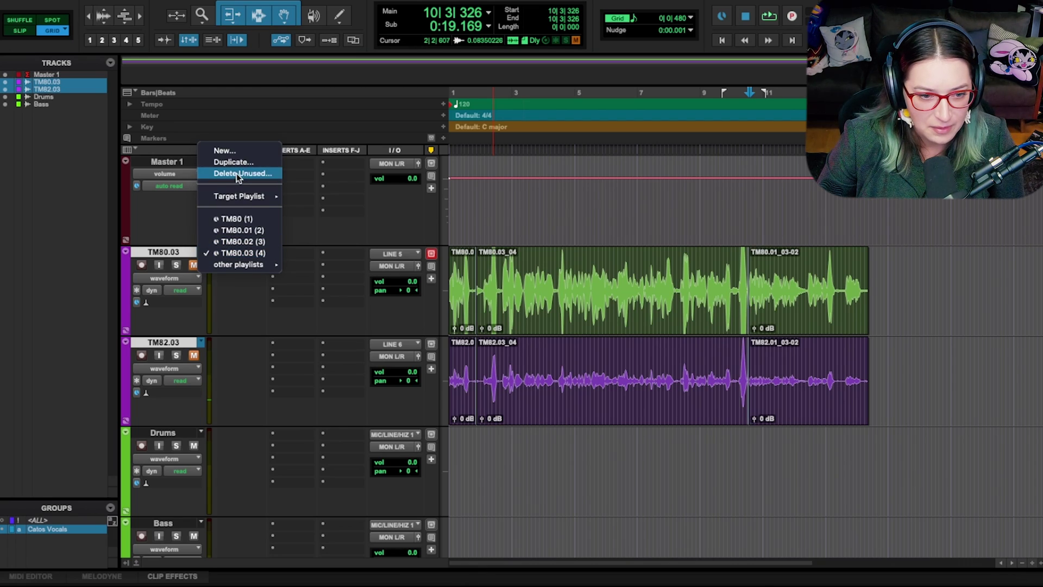
pyautogui.click(240, 152)
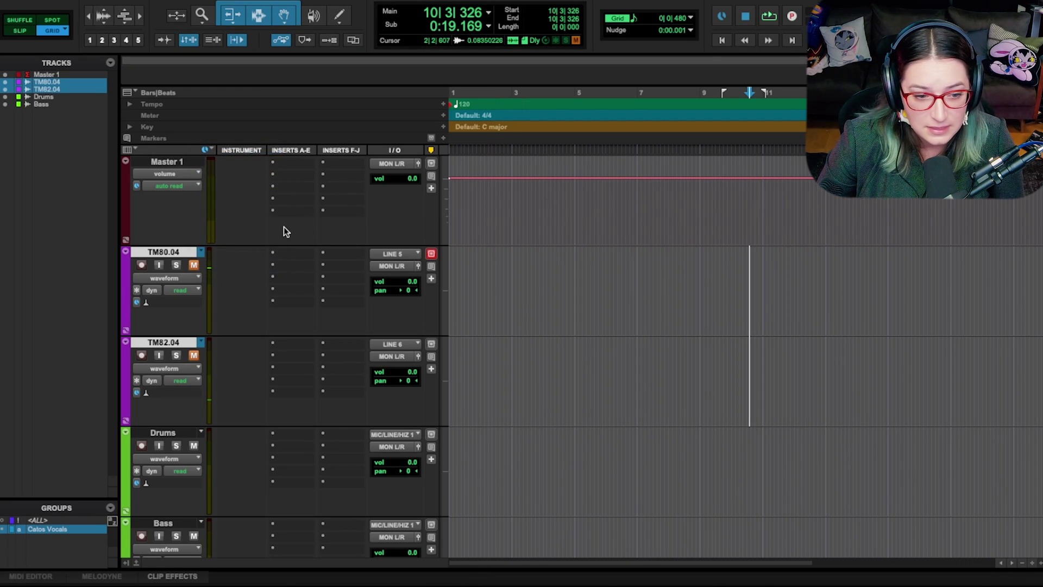
pyautogui.doubleClick(170, 251)
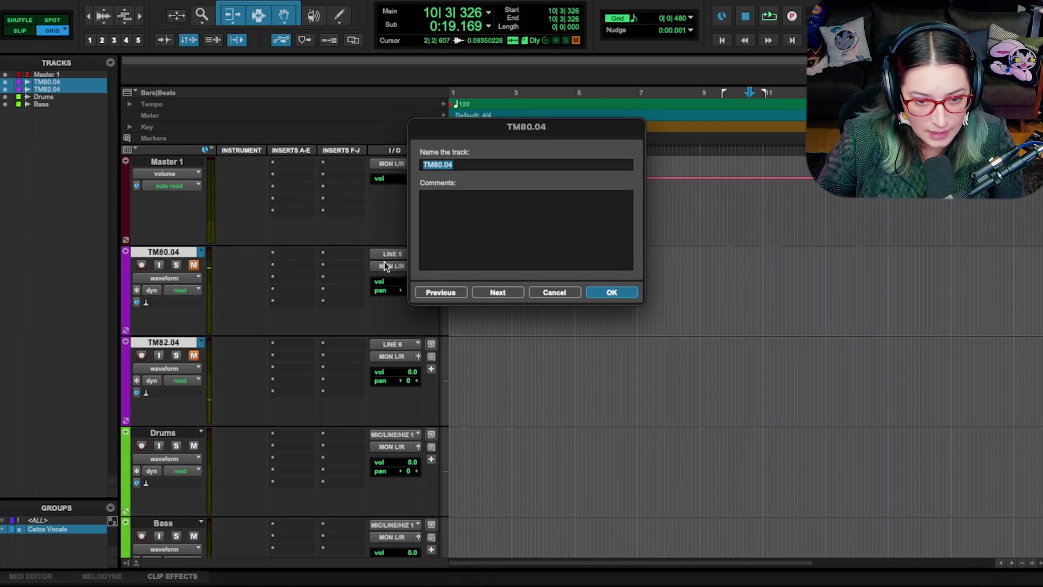
pyautogui.click(464, 166)
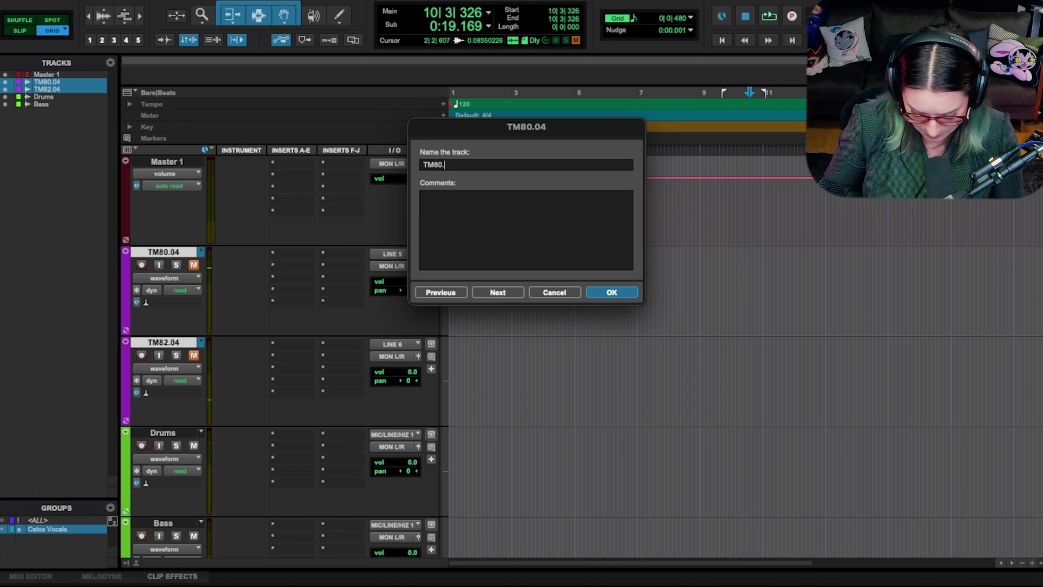
pyautogui.write('COMP')
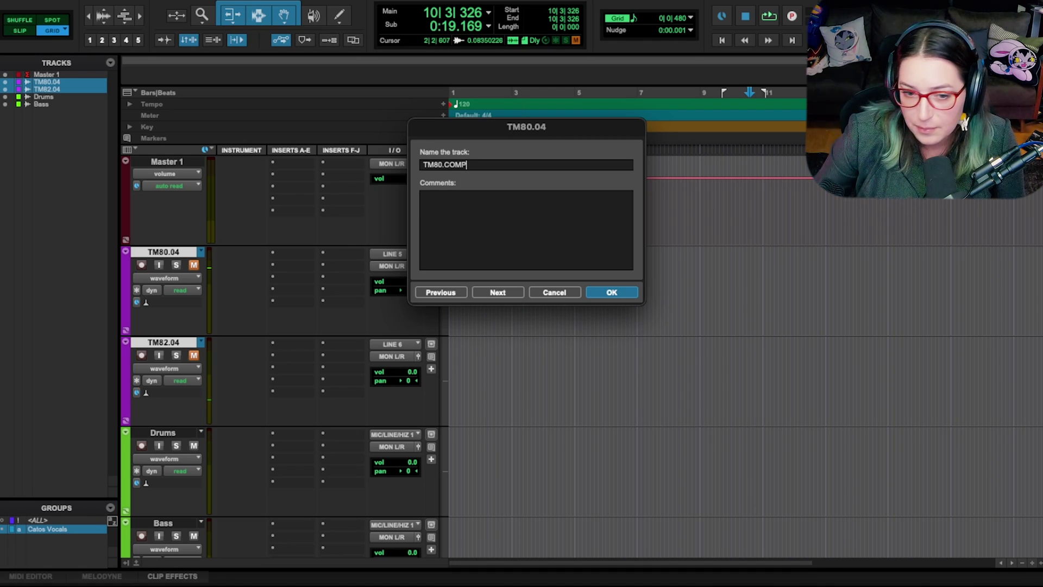
pyautogui.click(515, 292)
# Rename the second mic's new playlist to TM82.COMP
pyautogui.click(481, 164)
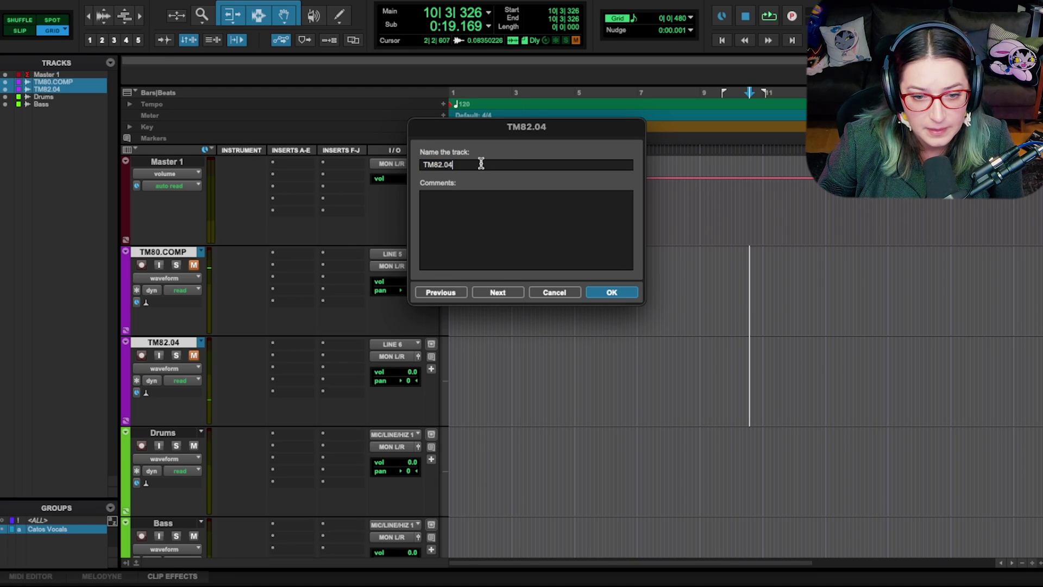
pyautogui.press('BackSpace')
pyautogui.press('BackSpace')
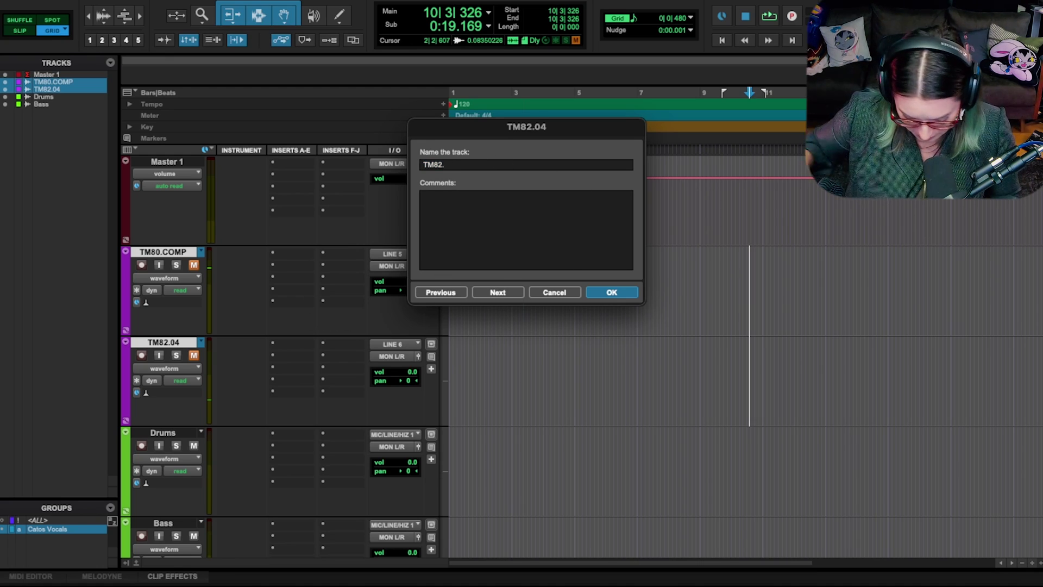
pyautogui.write('Comp')
pyautogui.press('BackSpace')
pyautogui.write('OMP')
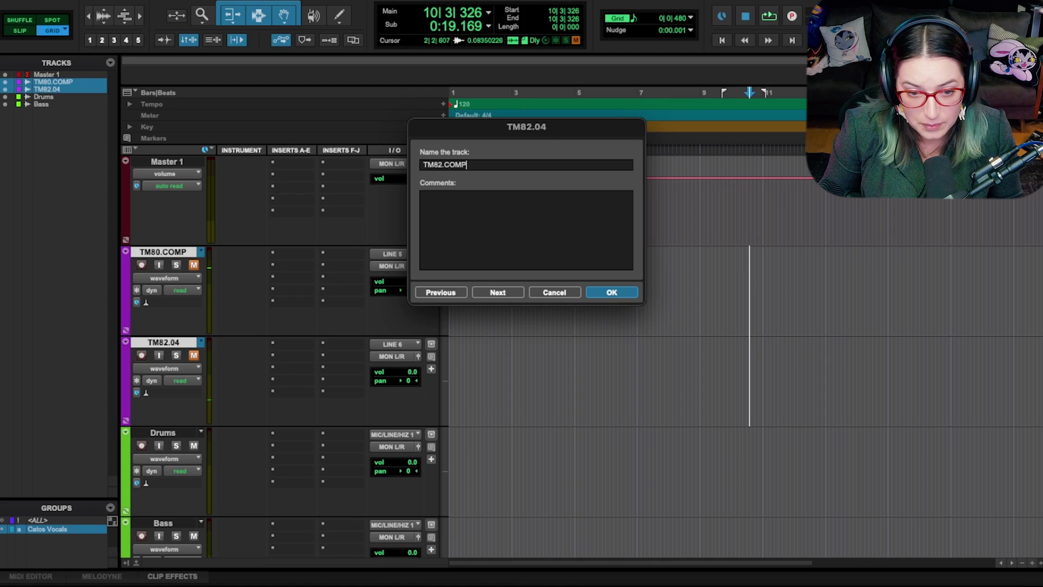
pyautogui.press('Return')
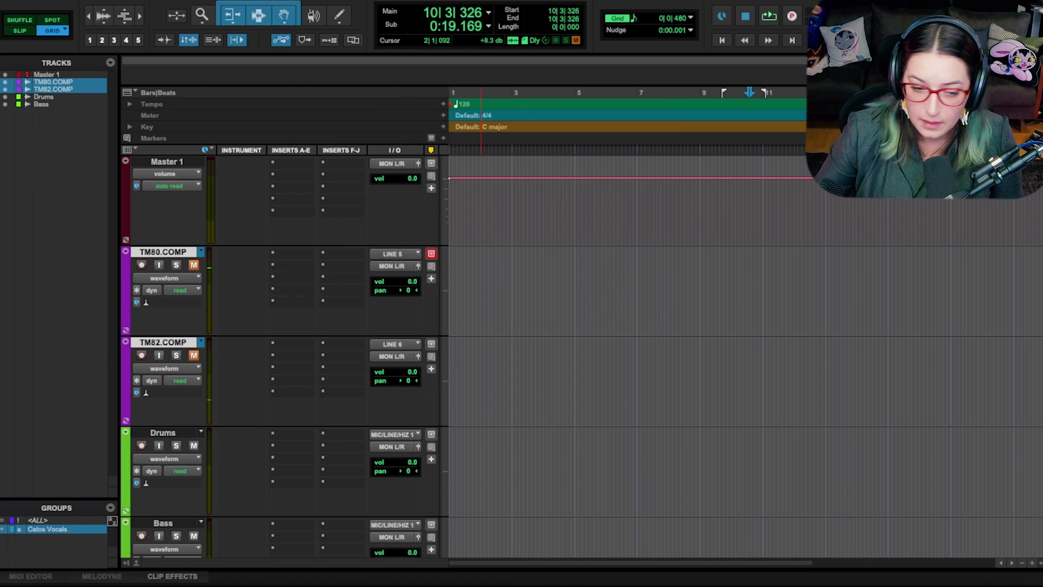
pyautogui.click(169, 278)
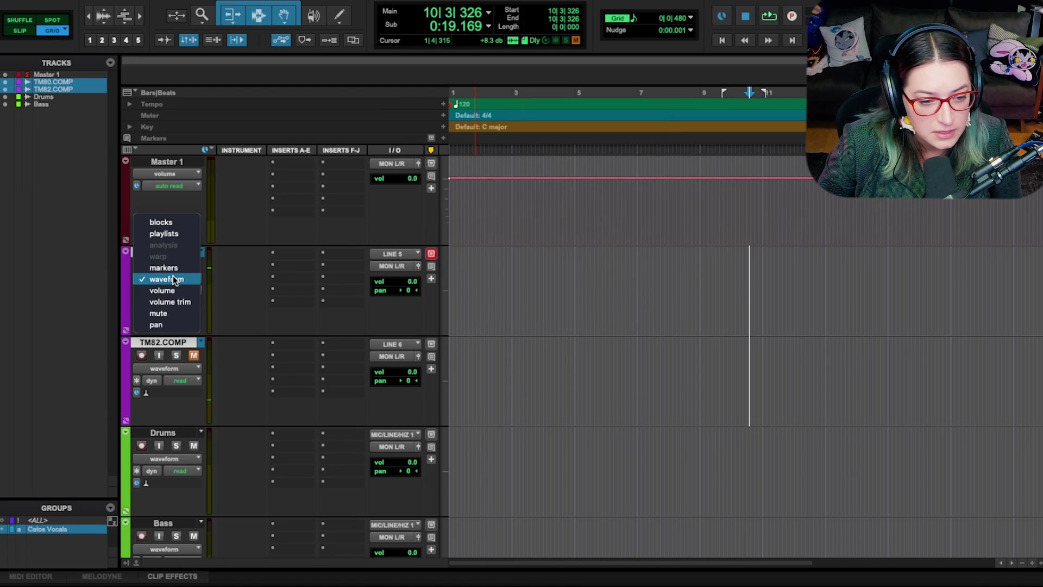
# Switch TM80.COMP to playlists view so all earlier takes appear as lanes beneath both comps
pyautogui.click(168, 232)
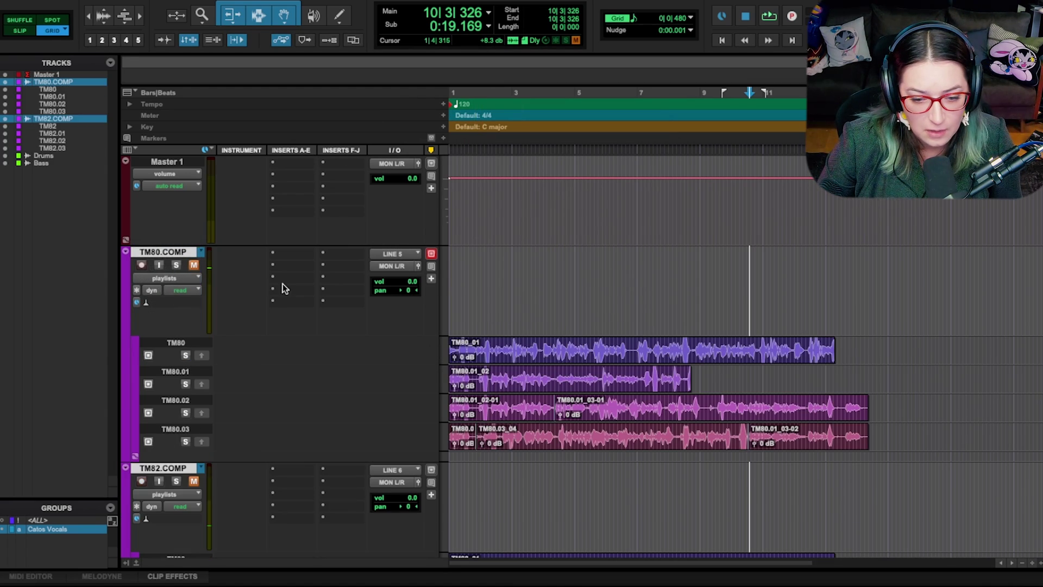
pyautogui.scroll(-5, 507, 366)
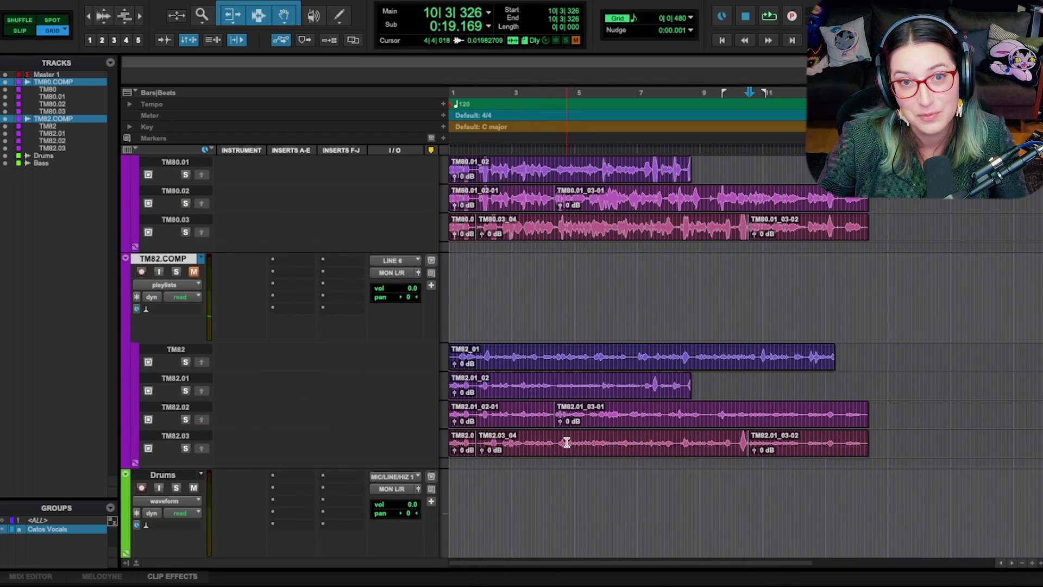
pyautogui.scroll(4, 566, 442)
# Solo the TM80.03 and TM82.03 lanes and audition that take from the session start
pyautogui.scroll(-3, 566, 442)
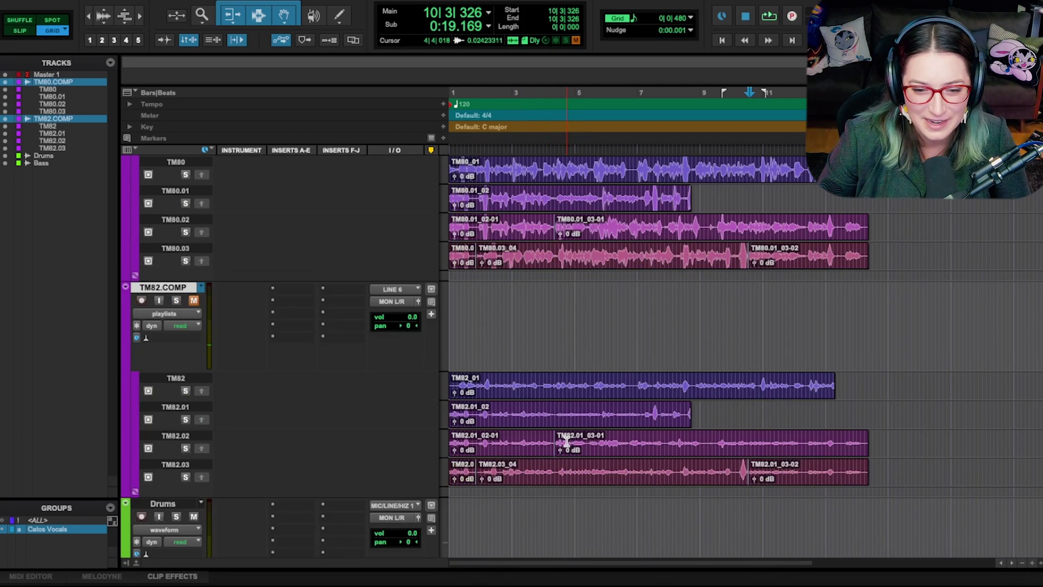
pyautogui.scroll(3, 463, 260)
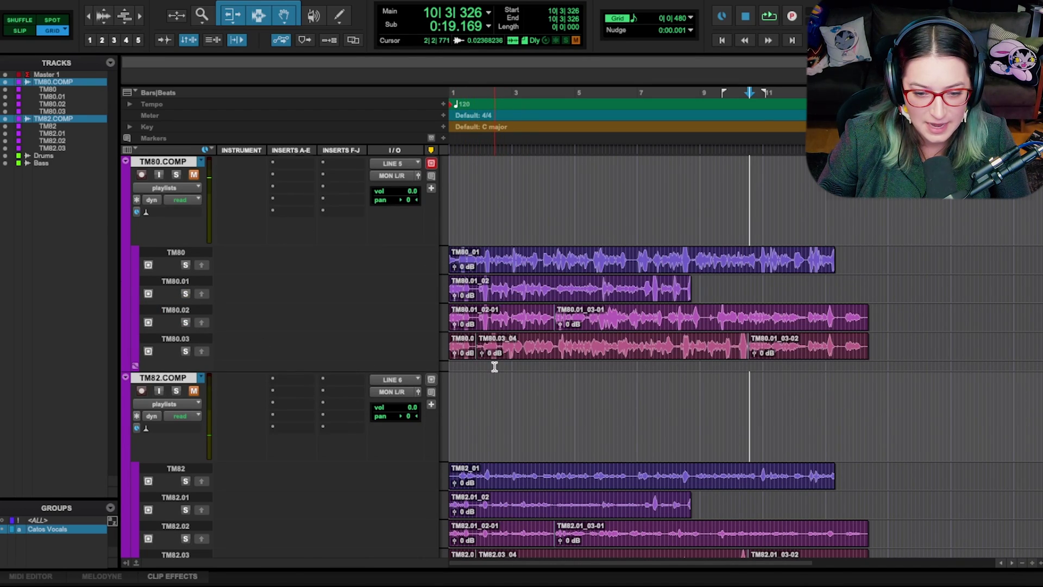
pyautogui.scroll(-4, 491, 375)
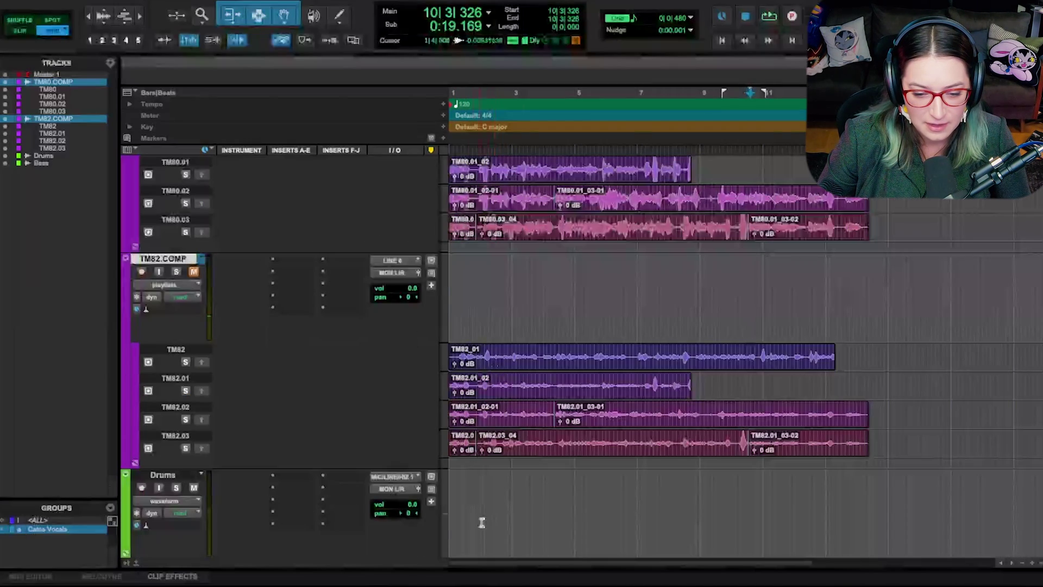
pyautogui.click(185, 233)
pyautogui.press('Return')
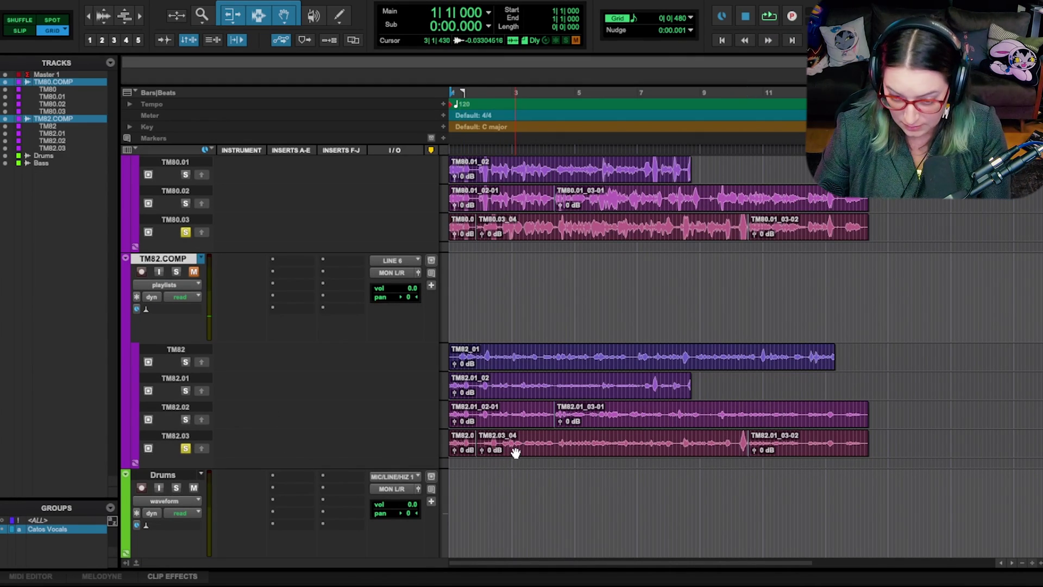
pyautogui.press('space')
pyautogui.press('space')
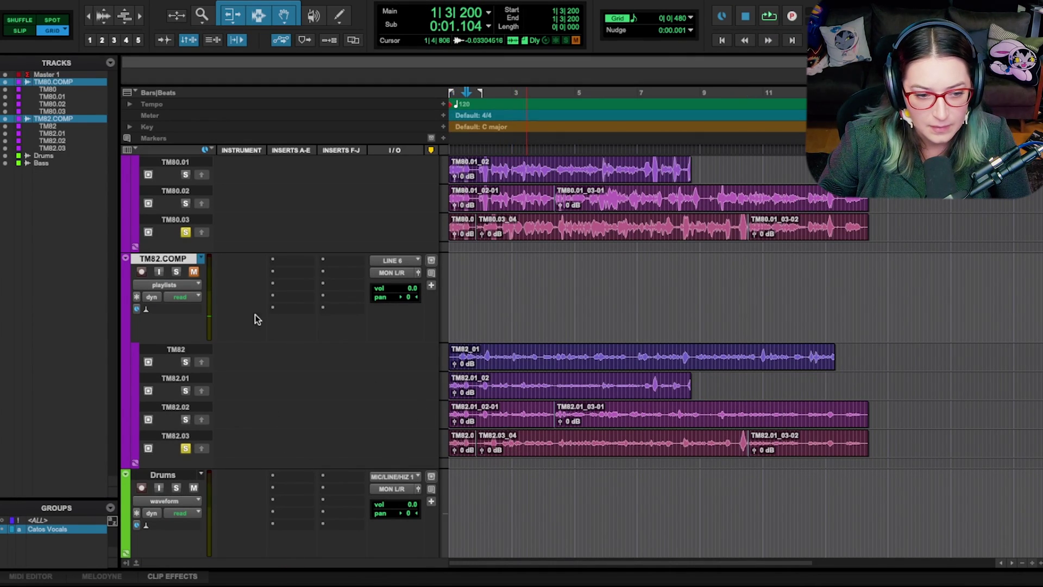
pyautogui.scroll(5, 211, 299)
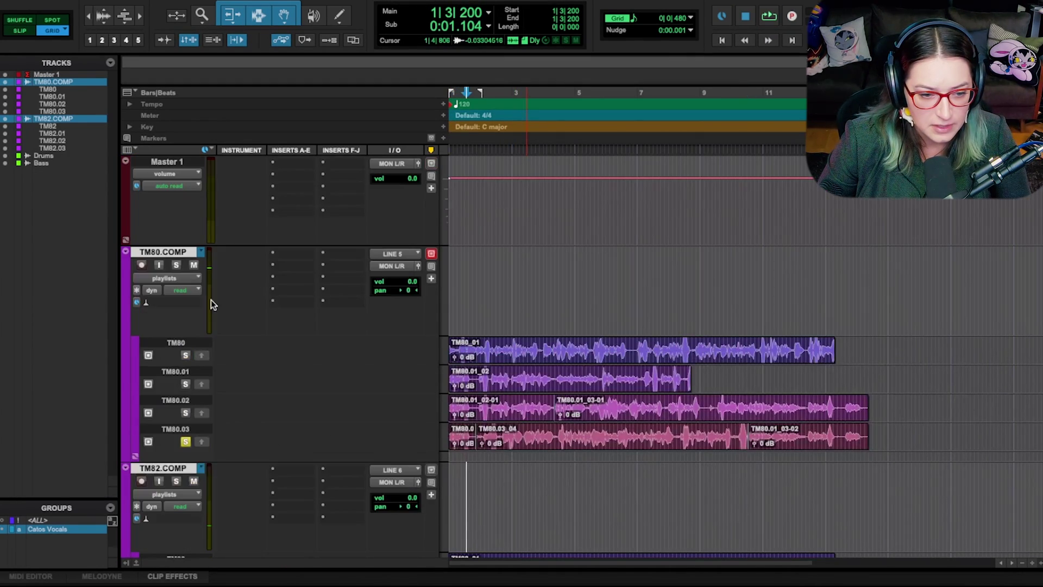
pyautogui.scroll(-4, 212, 286)
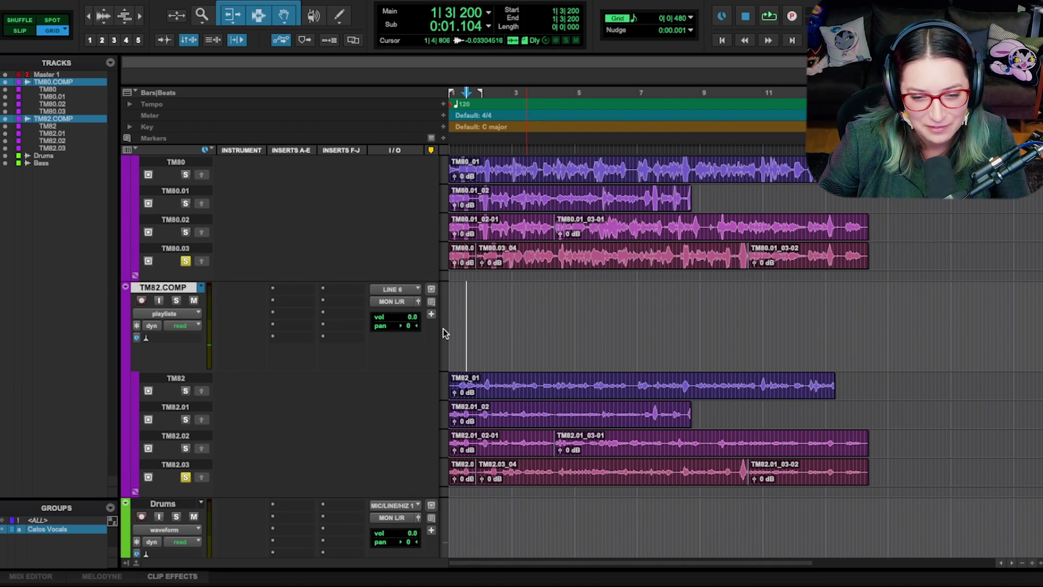
pyautogui.press('space')
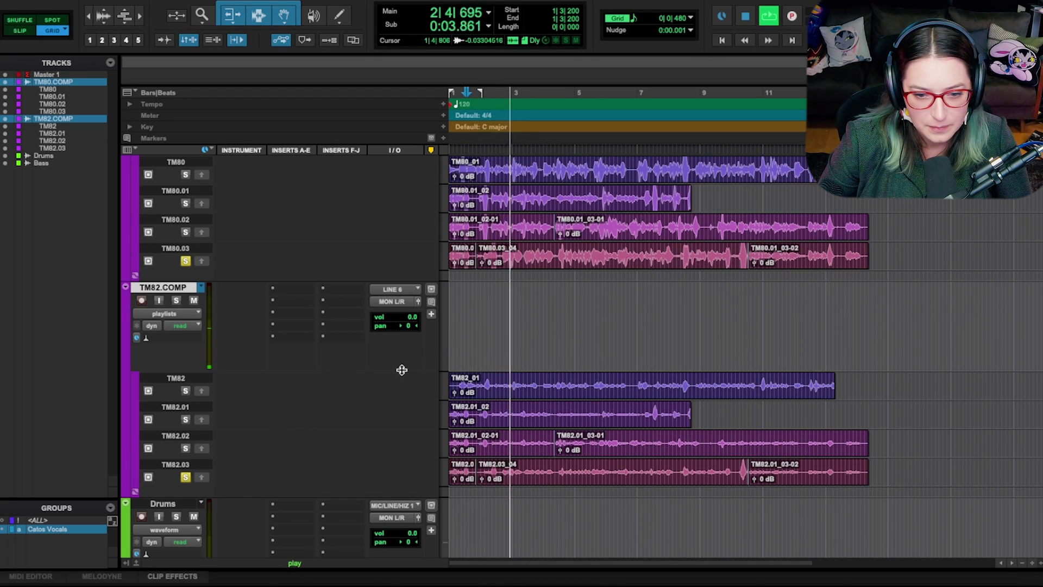
pyautogui.press('space')
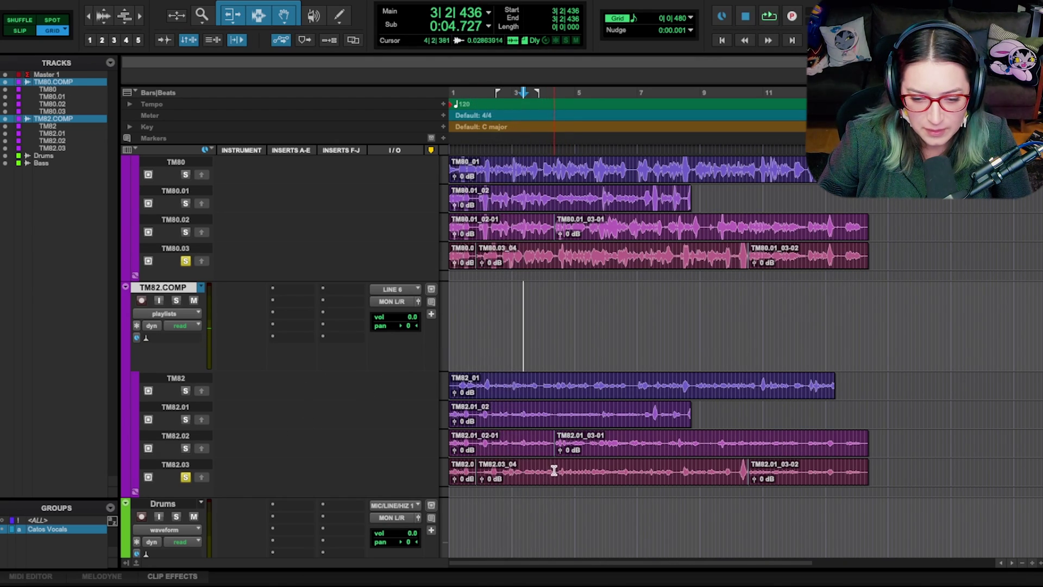
# Promote bars 2|3–4|2 from the .03 takes, then audition another take and promote bars 4–6
pyautogui.moveTo(555, 470); pyautogui.dragTo(499, 475)
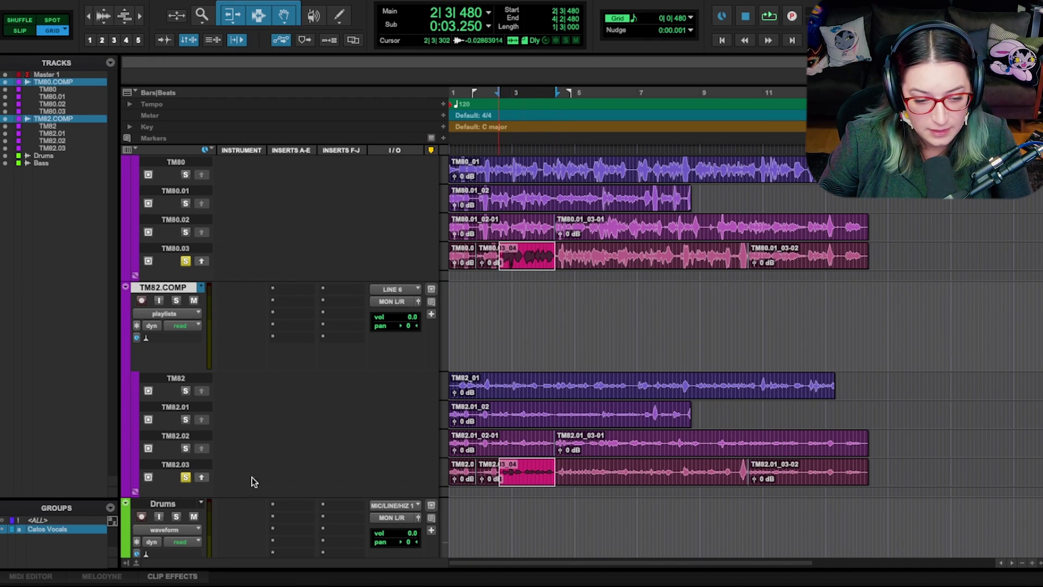
pyautogui.click(202, 478)
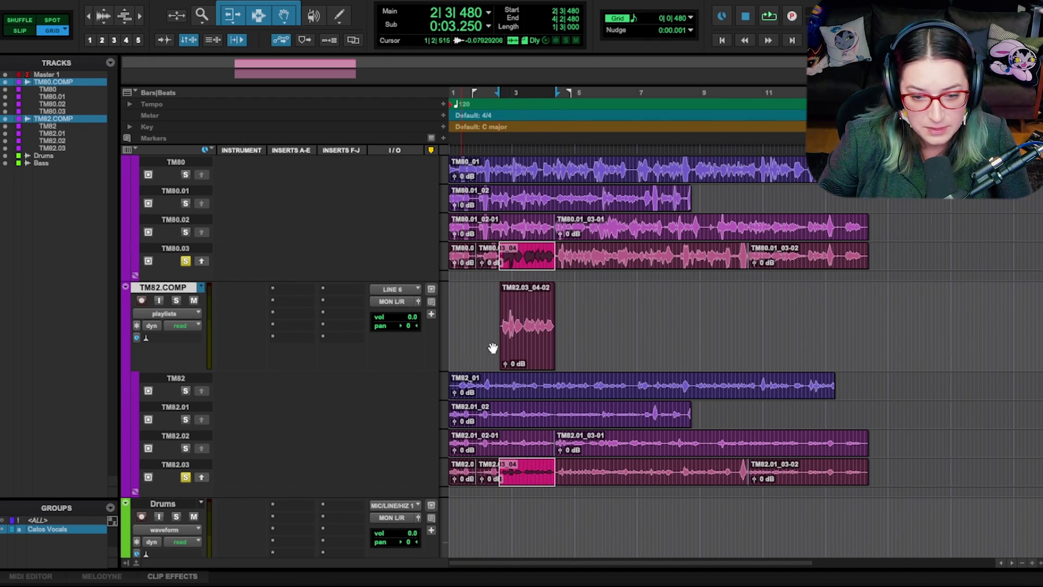
pyautogui.click(185, 449)
pyautogui.click(479, 437)
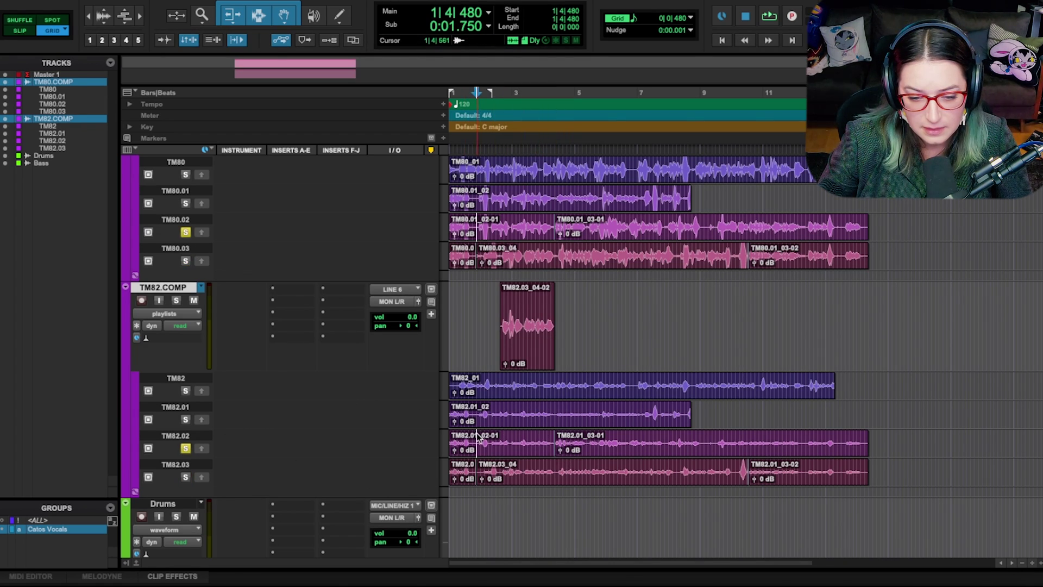
pyautogui.press('space')
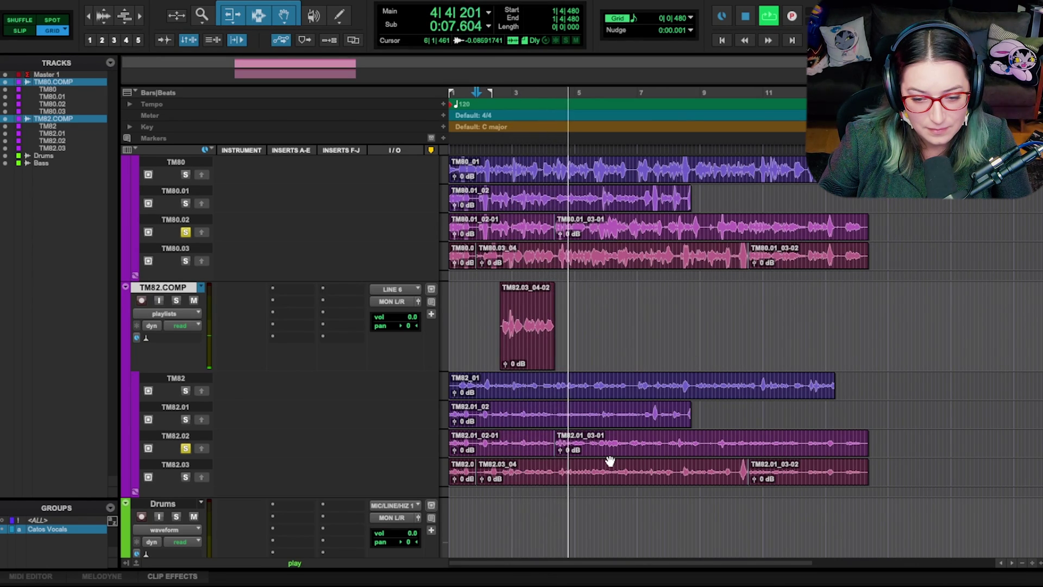
pyautogui.press('space')
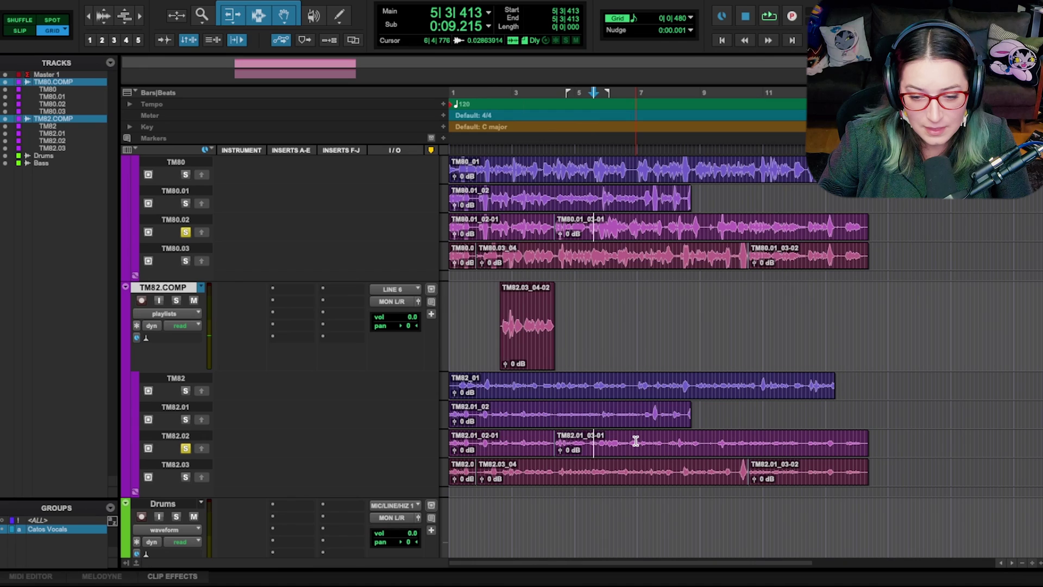
pyautogui.moveTo(634, 440); pyautogui.dragTo(548, 439)
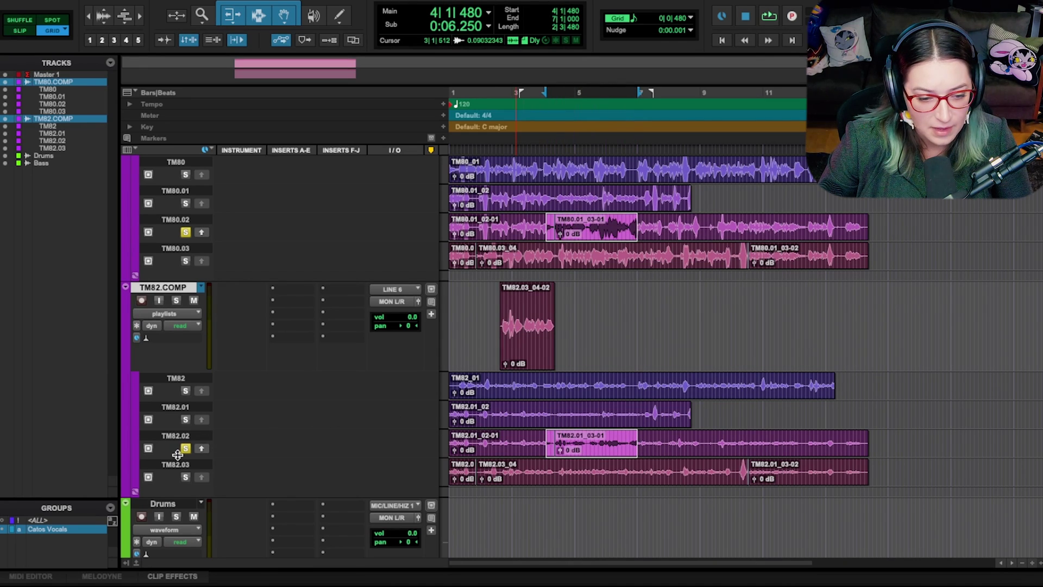
pyautogui.click(203, 449)
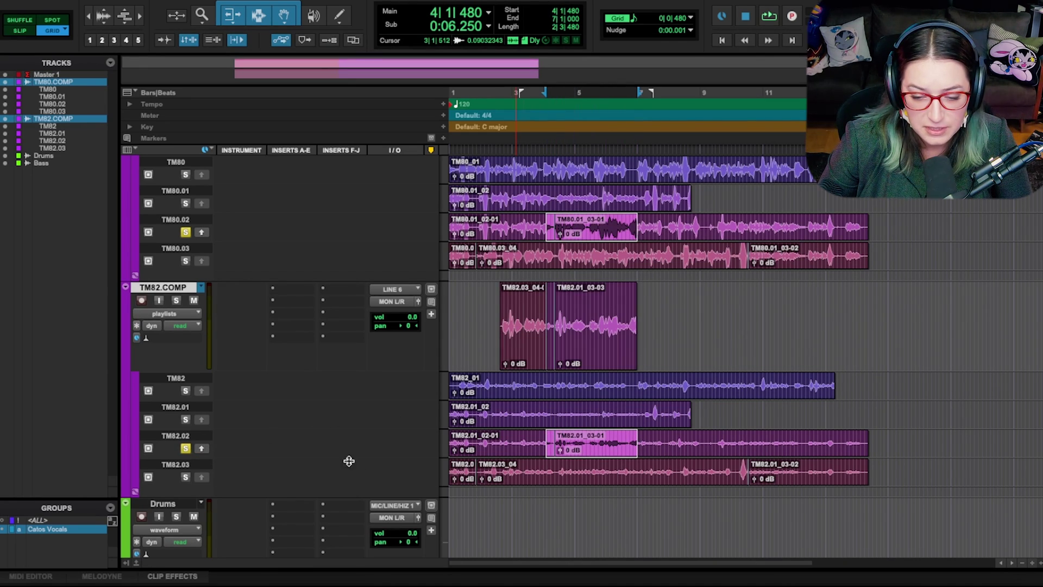
# Audition the .01 takes and promote bars 6|4 to 8|4 into both comps
pyautogui.click(185, 420)
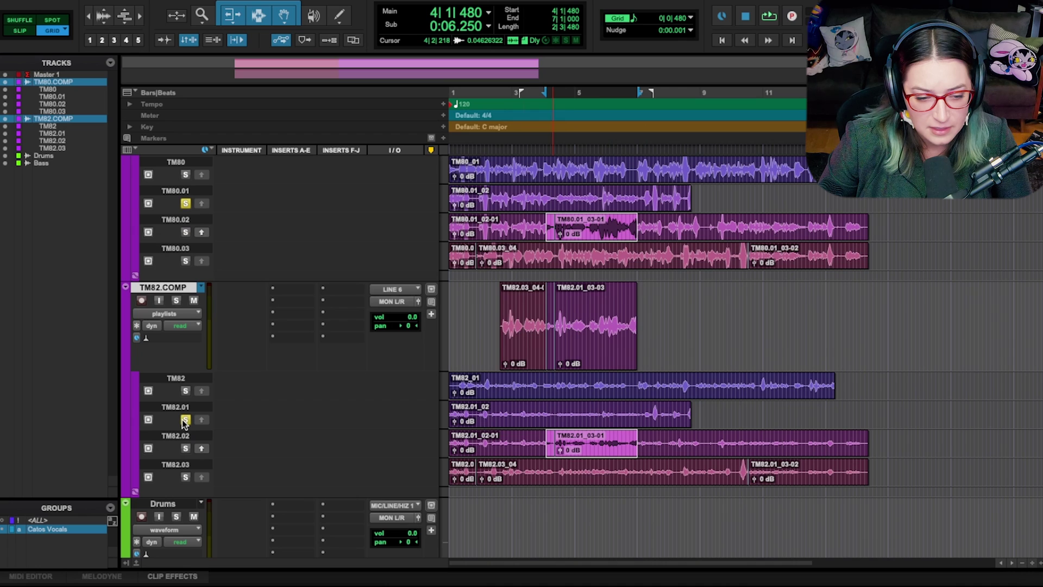
pyautogui.click(639, 410)
pyautogui.press('space')
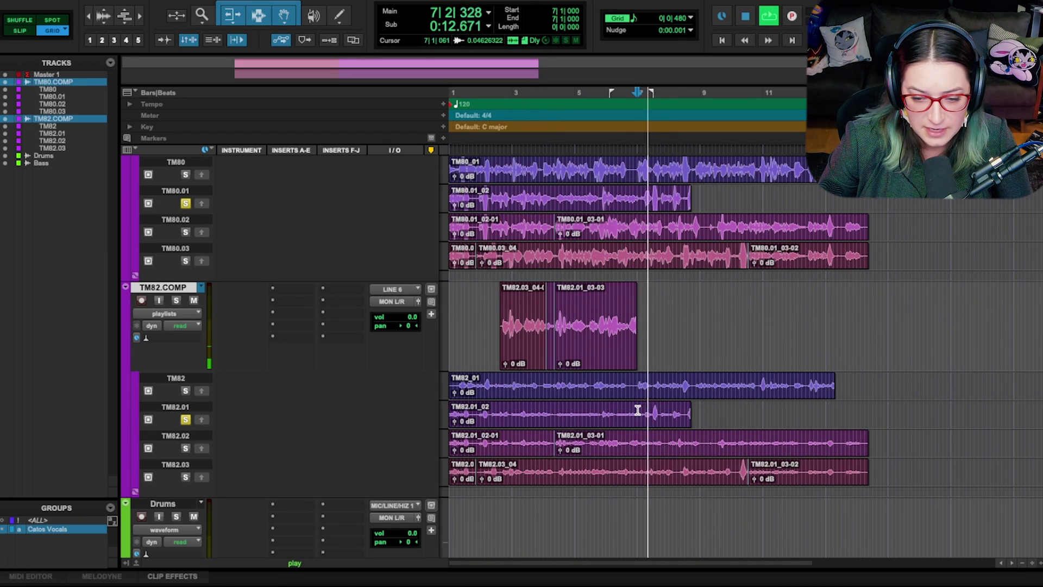
pyautogui.press('space')
pyautogui.moveTo(631, 408); pyautogui.dragTo(691, 407)
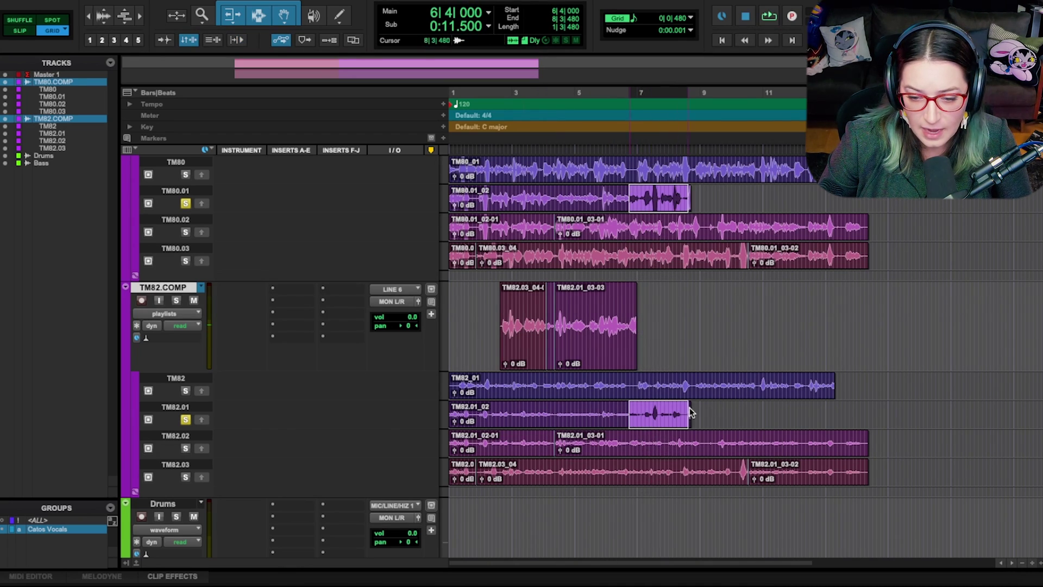
pyautogui.click(200, 420)
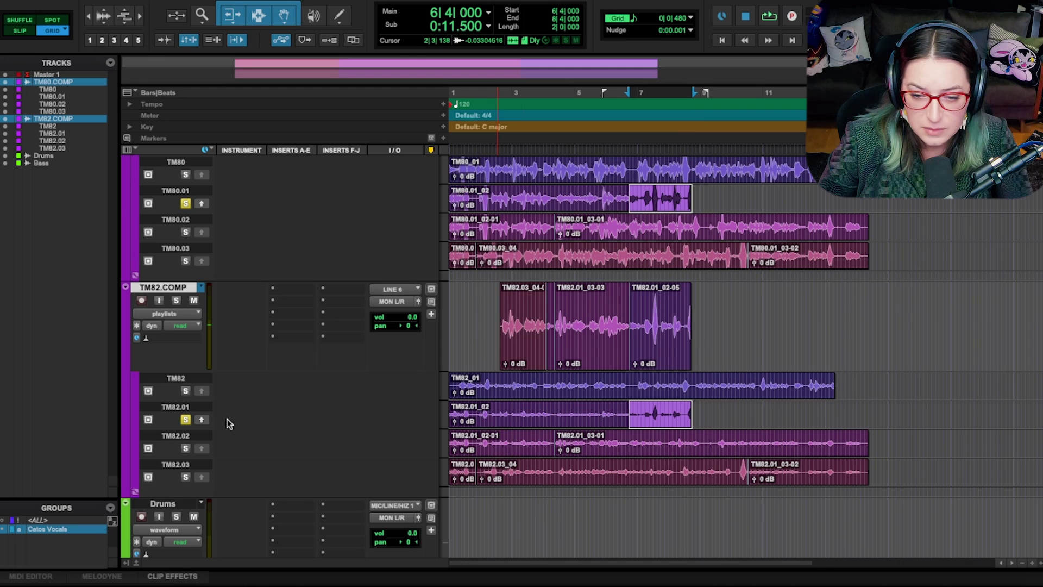
# Promote the opening bars and the section from 8|4 to the end from the original takes
pyautogui.moveTo(501, 379); pyautogui.dragTo(382, 379)
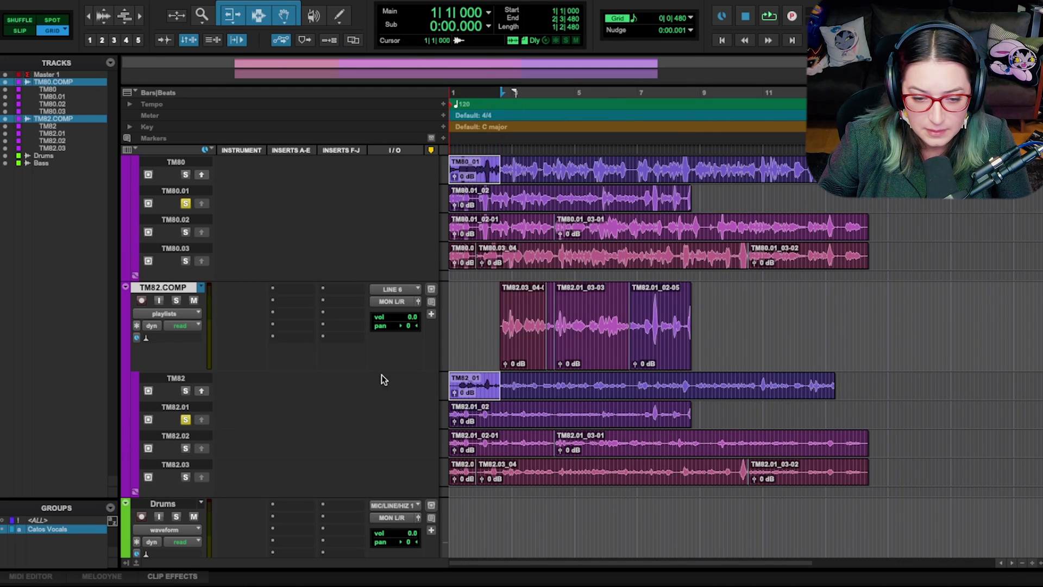
pyautogui.click(188, 390)
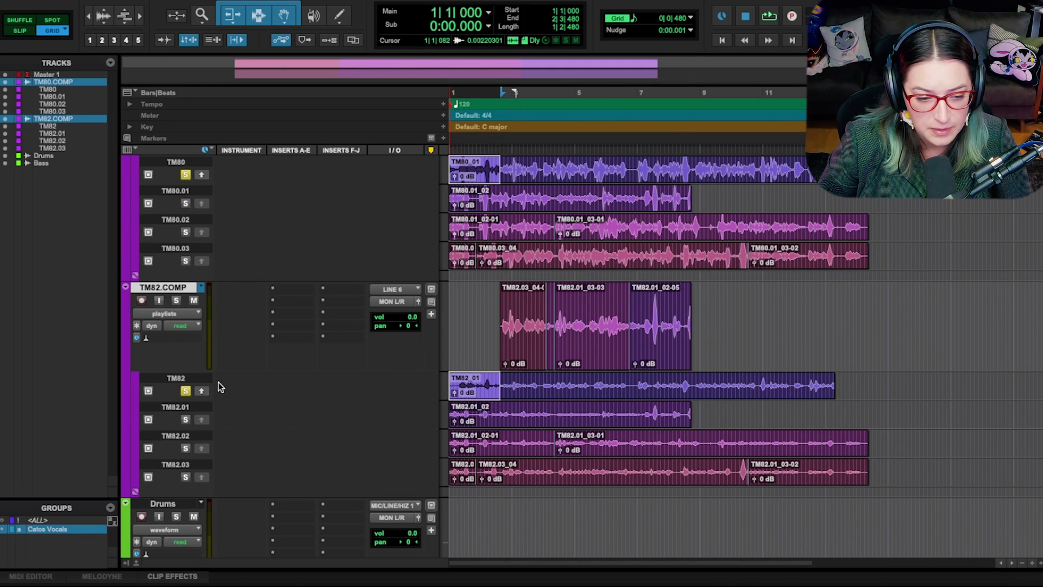
pyautogui.click(202, 391)
pyautogui.click(689, 390)
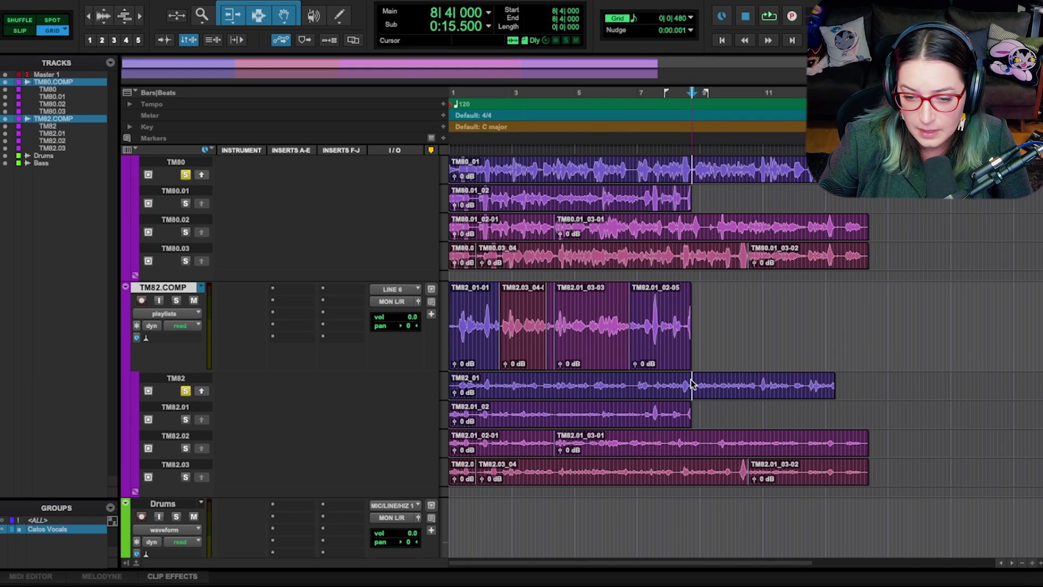
pyautogui.hotkey('shift', 'Tab')
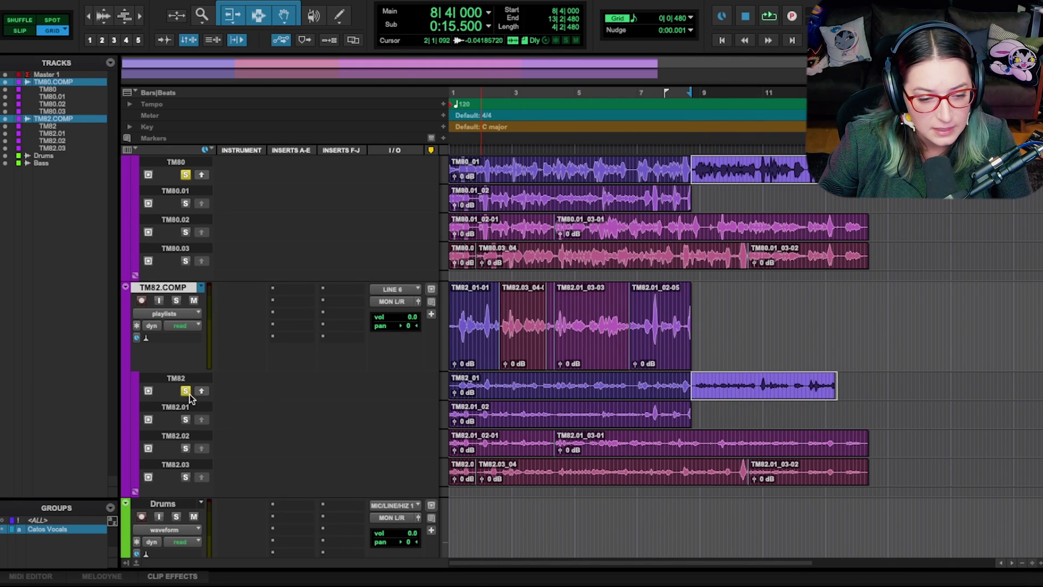
pyautogui.click(201, 391)
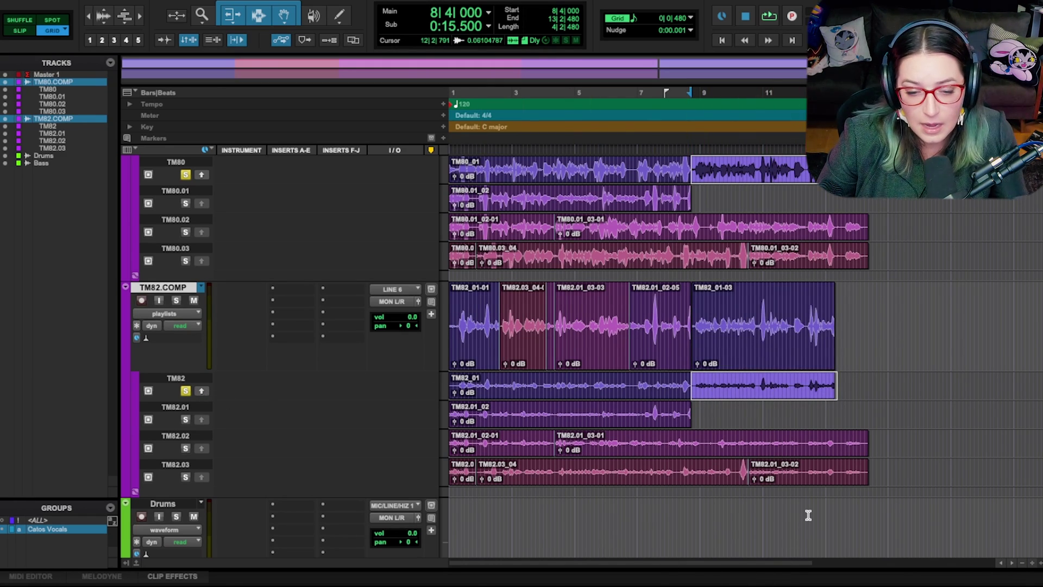
pyautogui.scroll(5, 809, 515)
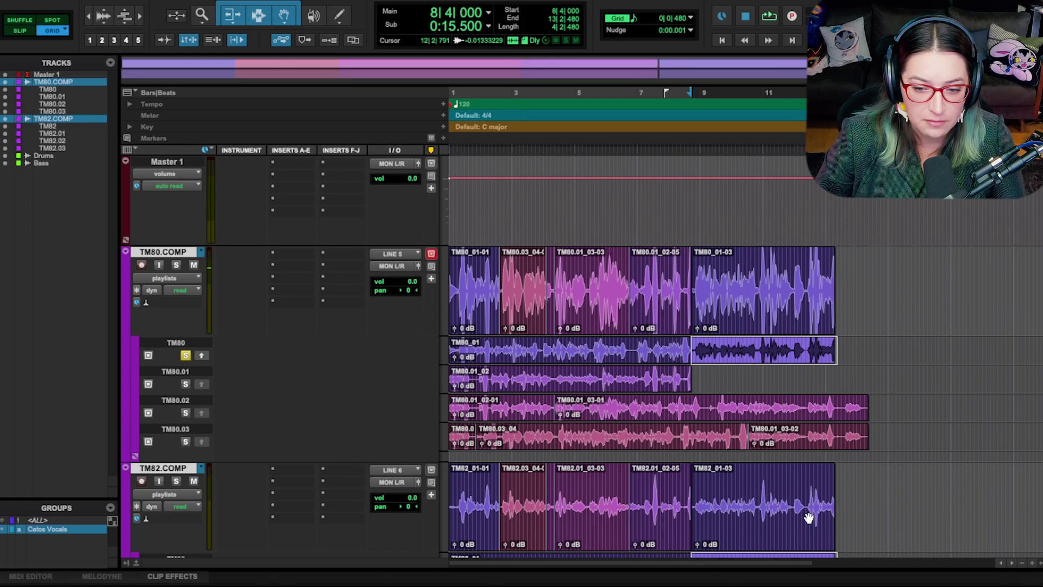
# Extend the last comp clips' starts to 8|3|667 and crossfade that join on both mics
pyautogui.click(773, 543)
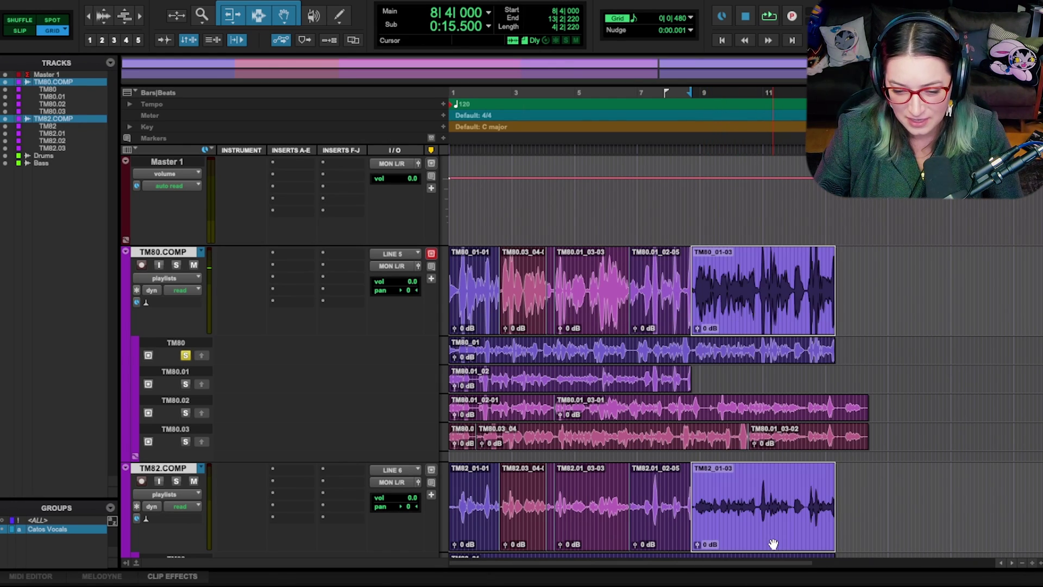
pyautogui.press('t')
pyautogui.press('t')
pyautogui.press('t')
pyautogui.press('t')
pyautogui.press('t')
pyautogui.press('t')
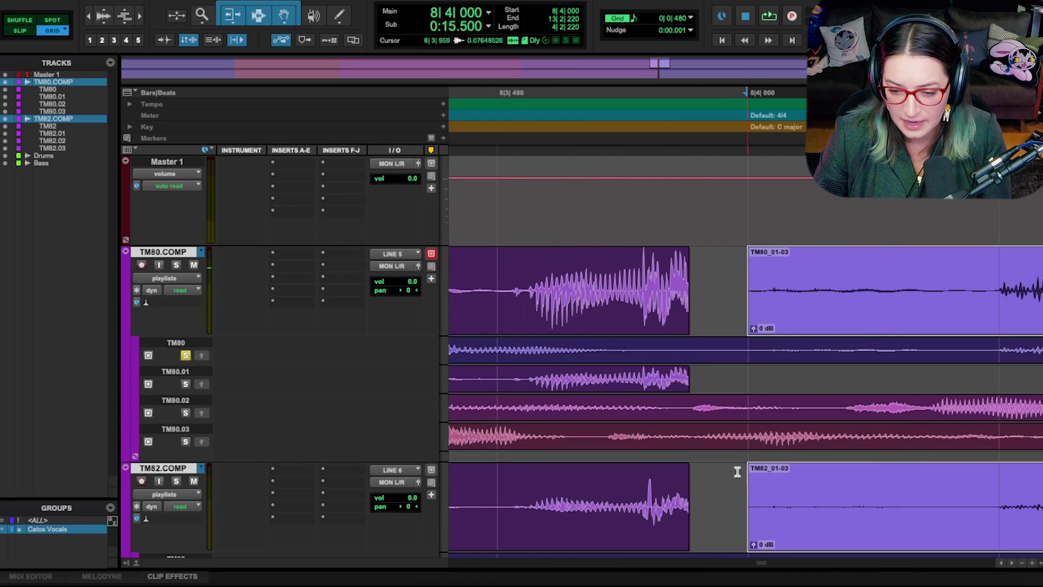
pyautogui.click(706, 290)
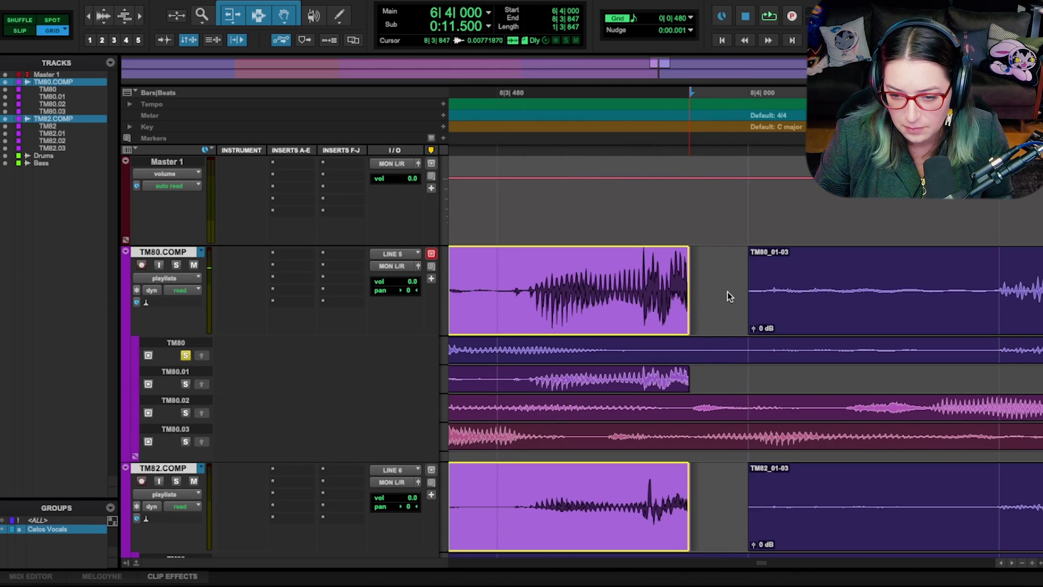
pyautogui.click(754, 291)
pyautogui.moveTo(754, 291); pyautogui.dragTo(597, 280)
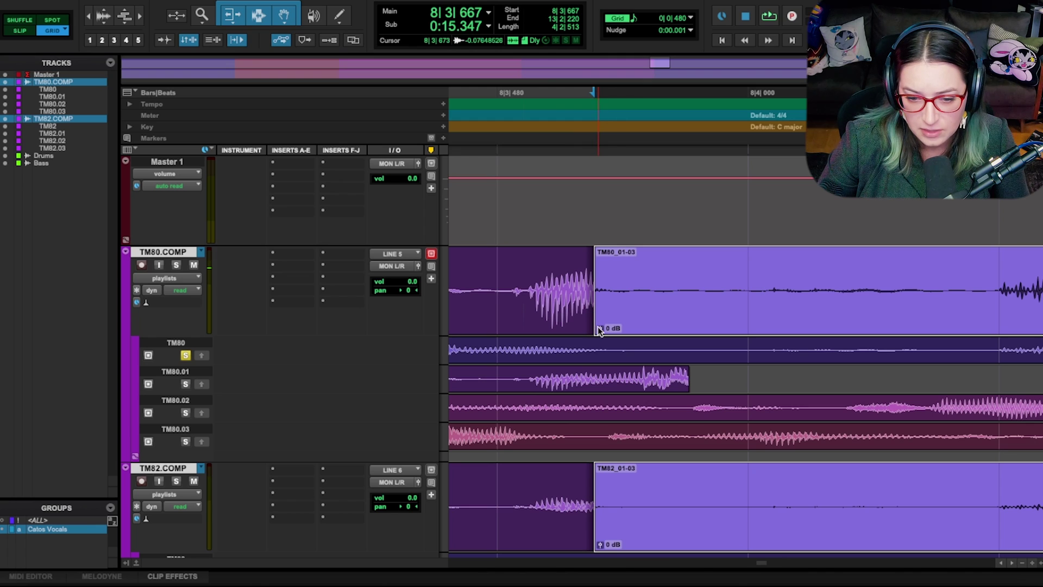
pyautogui.moveTo(599, 330); pyautogui.dragTo(604, 330)
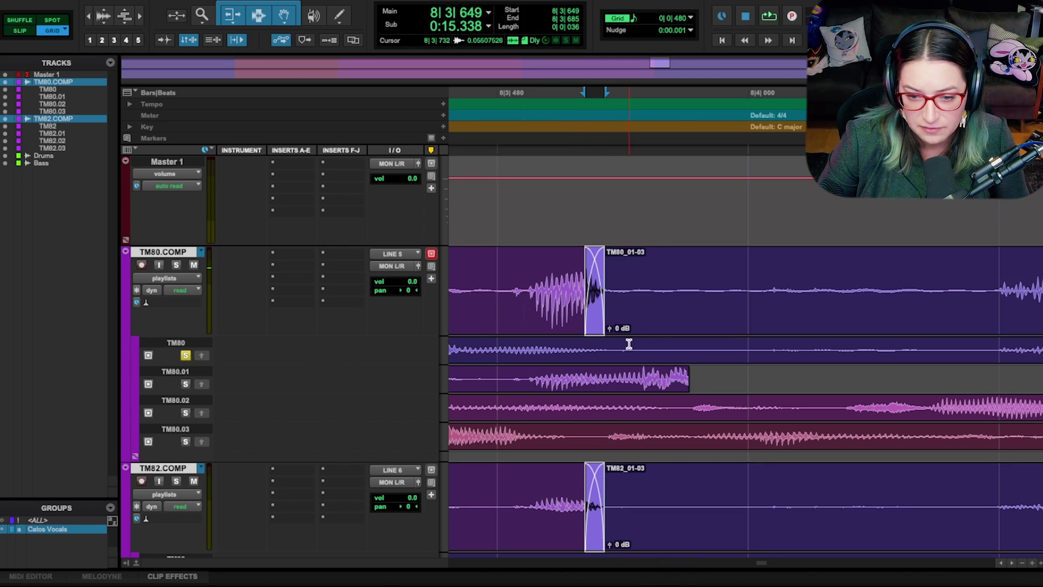
# Extend the 02-05 comp clips' starts earlier to 6|3|576 on both mics
pyautogui.press('r')
pyautogui.press('r')
pyautogui.press('r')
pyautogui.press('r')
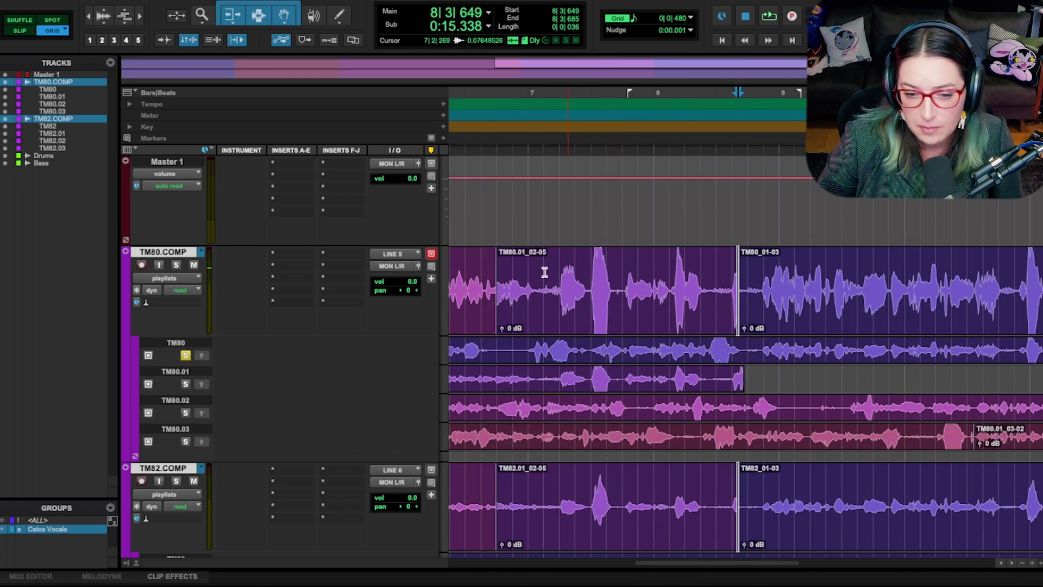
pyautogui.click(514, 313)
pyautogui.press('t')
pyautogui.press('t')
pyautogui.press('t')
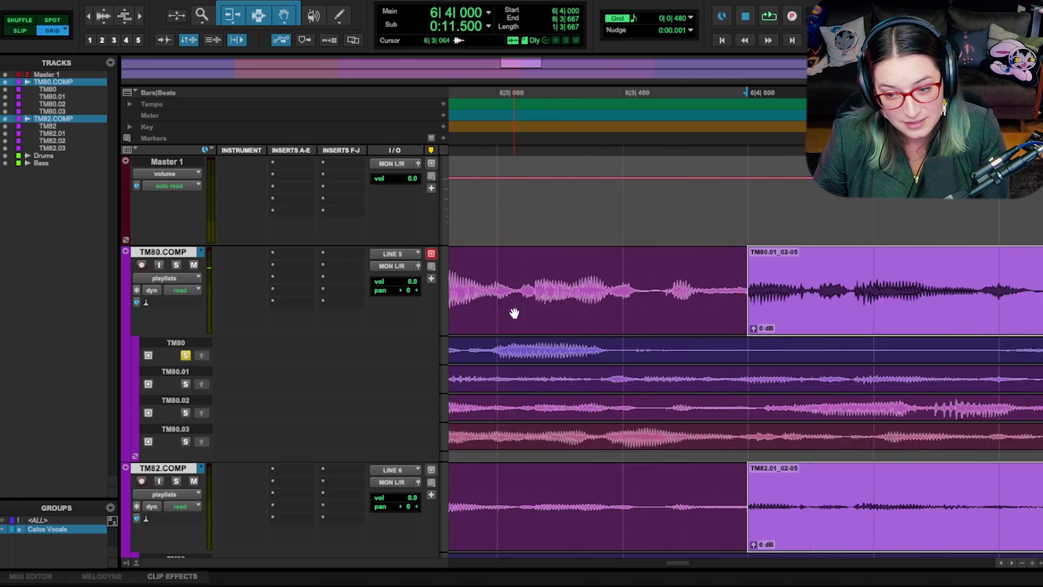
pyautogui.moveTo(752, 294); pyautogui.dragTo(645, 334)
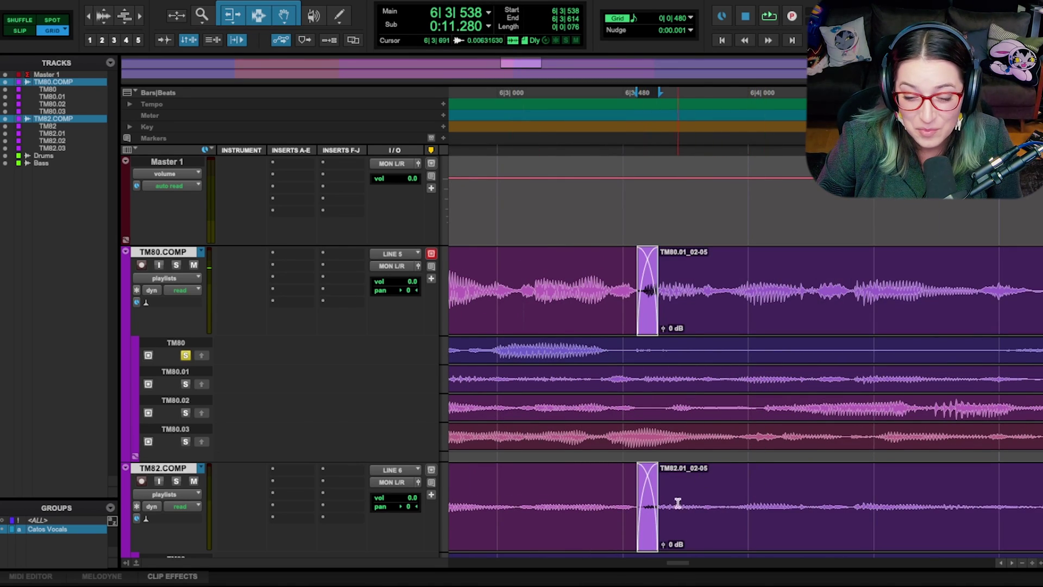
pyautogui.scroll(-3, 657, 492)
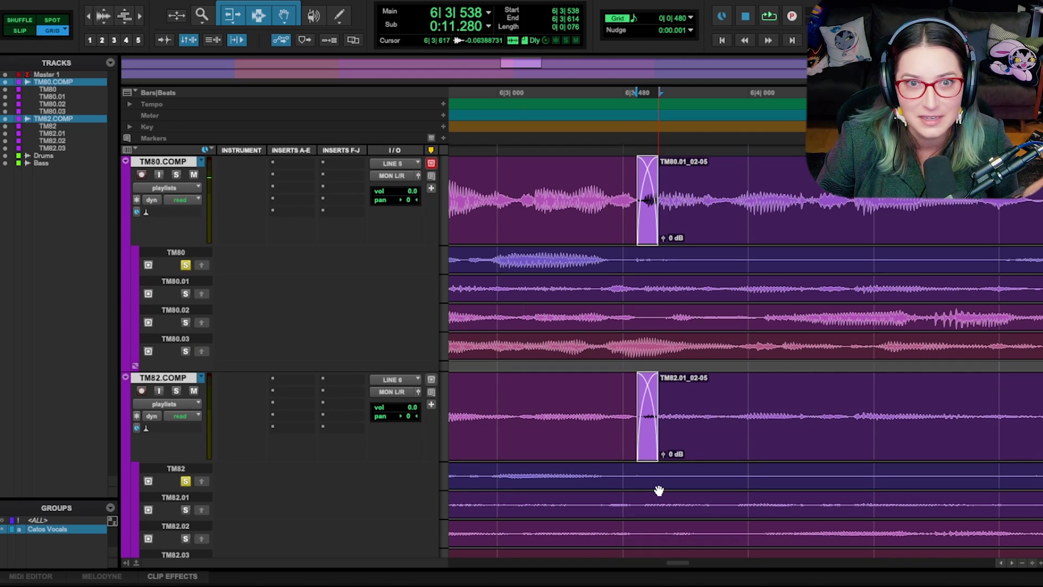
pyautogui.scroll(-5, 659, 491)
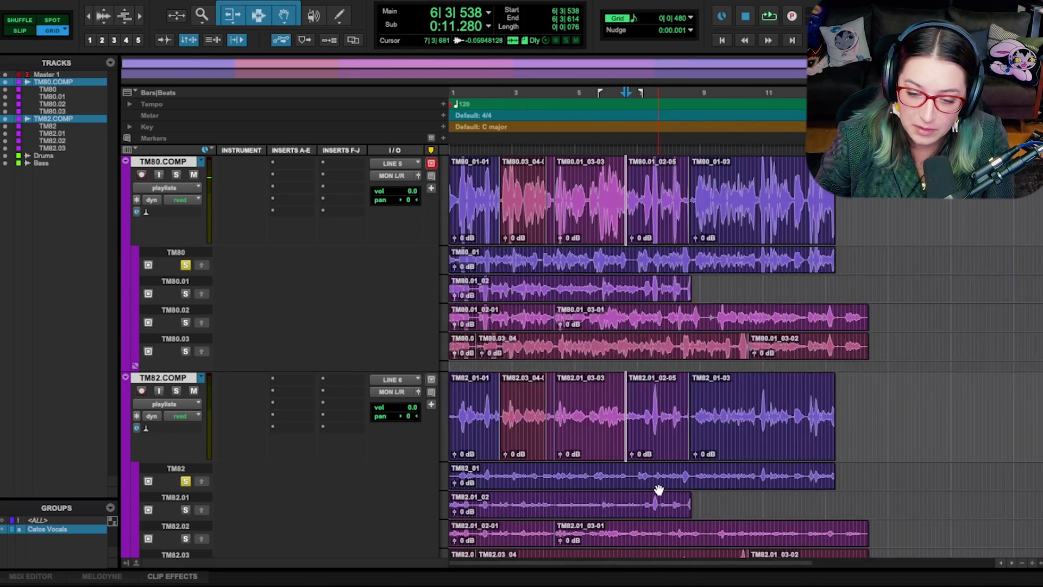
# Crossfade the comp joins near 4|2|480 and 4|1|480 on both comp tracks
pyautogui.click(613, 445)
pyautogui.scroll(5, 610, 447)
pyautogui.scroll(1, 752, 455)
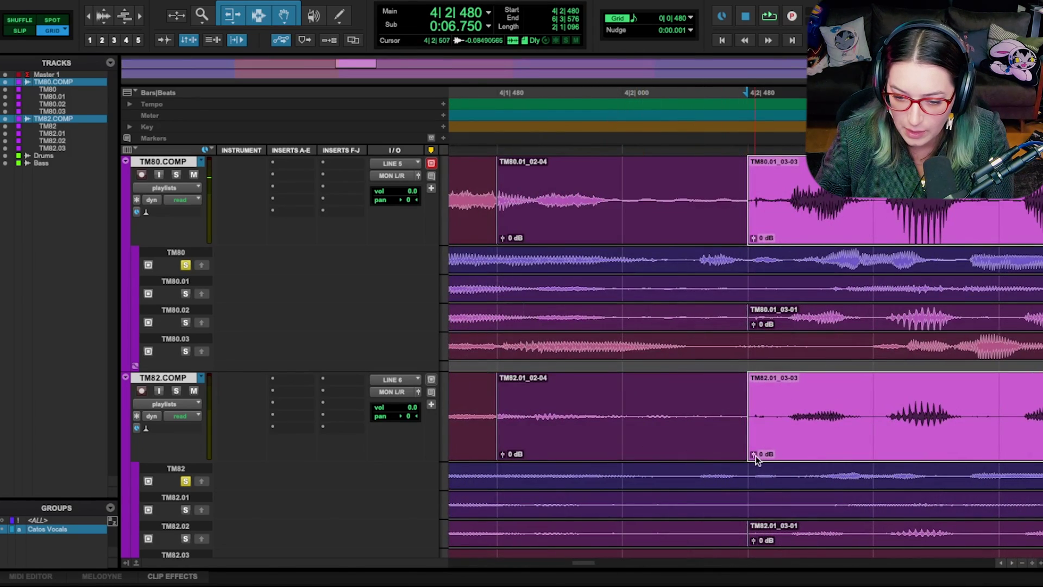
pyautogui.moveTo(744, 456); pyautogui.dragTo(730, 452)
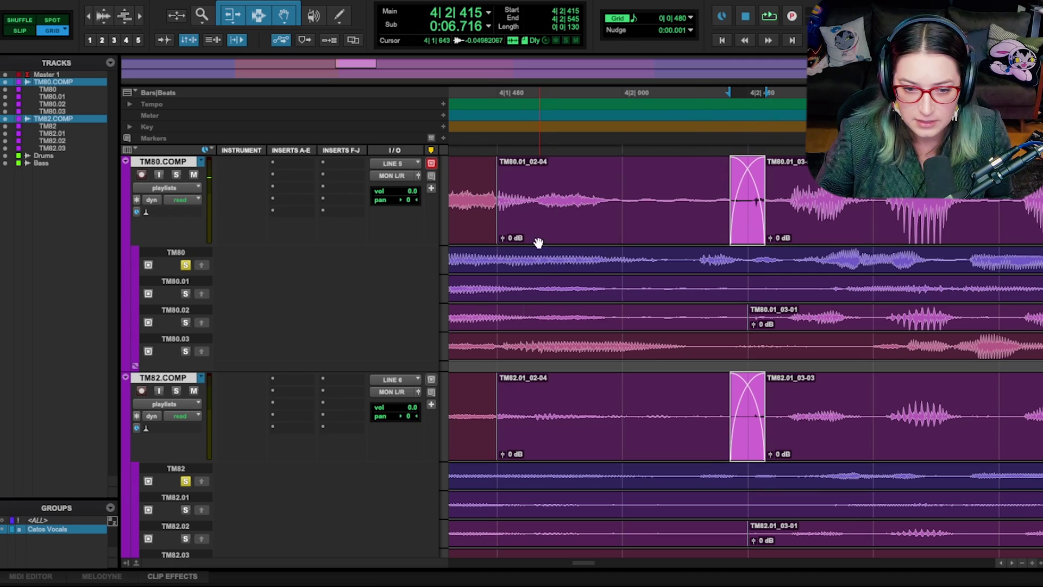
pyautogui.moveTo(498, 244); pyautogui.dragTo(482, 244)
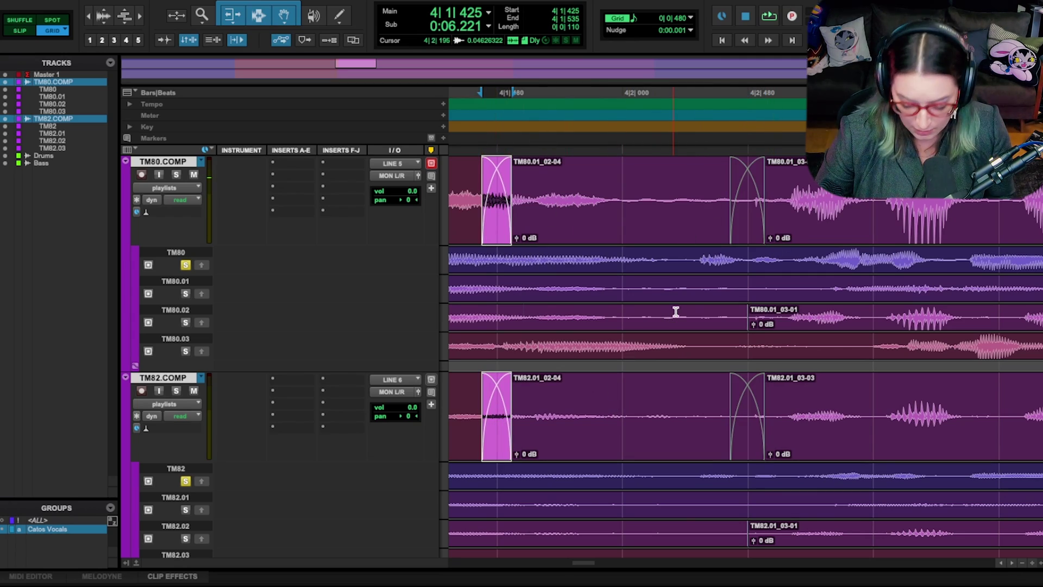
pyautogui.scroll(-6, 676, 311)
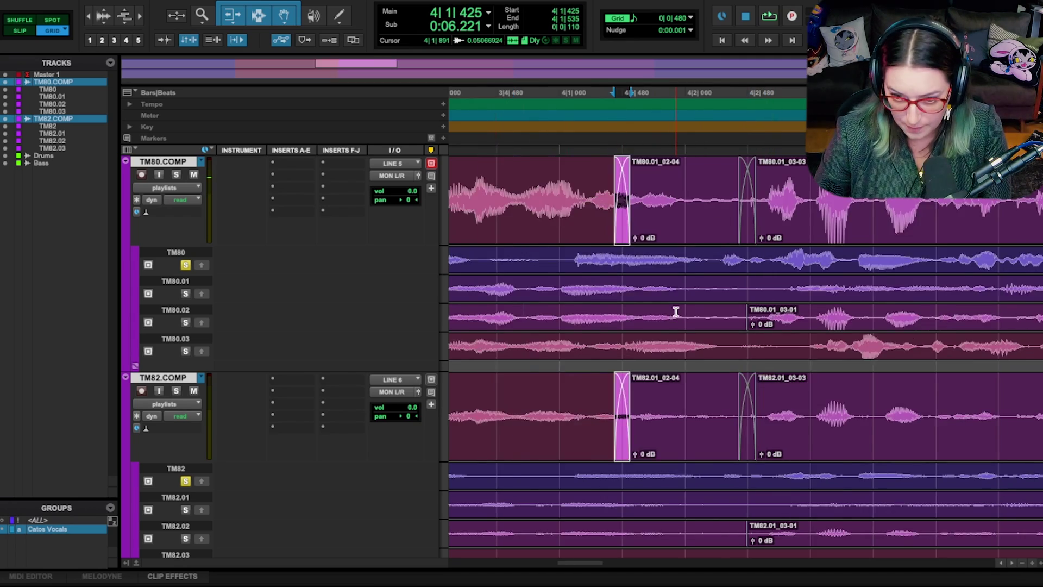